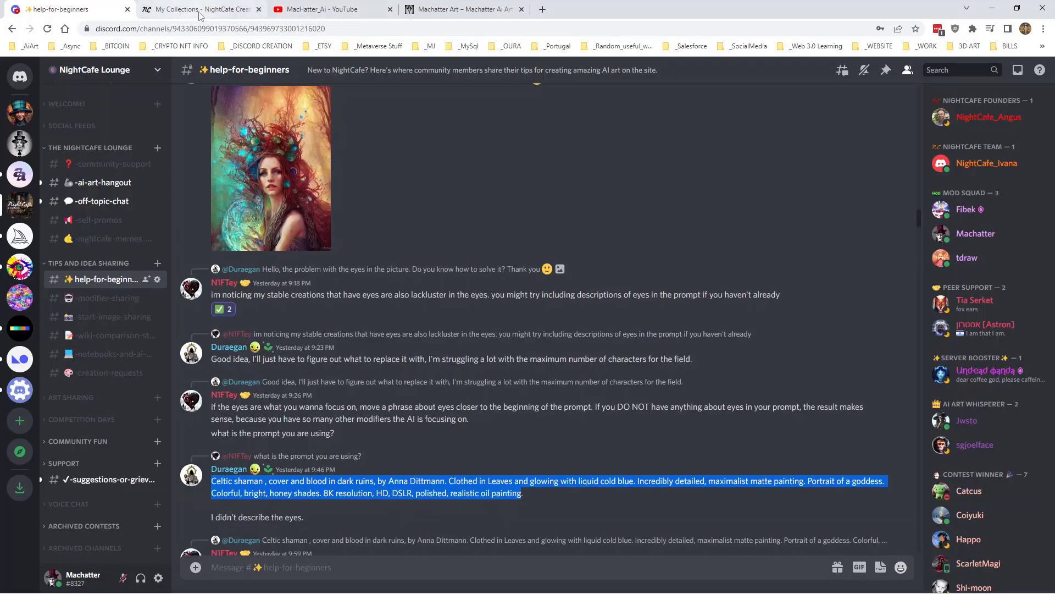
Start a new Stable Diffusion creation and paste in the Celtic shaman prompt.
{"action": "left_click", "coordinate": [944, 73]}
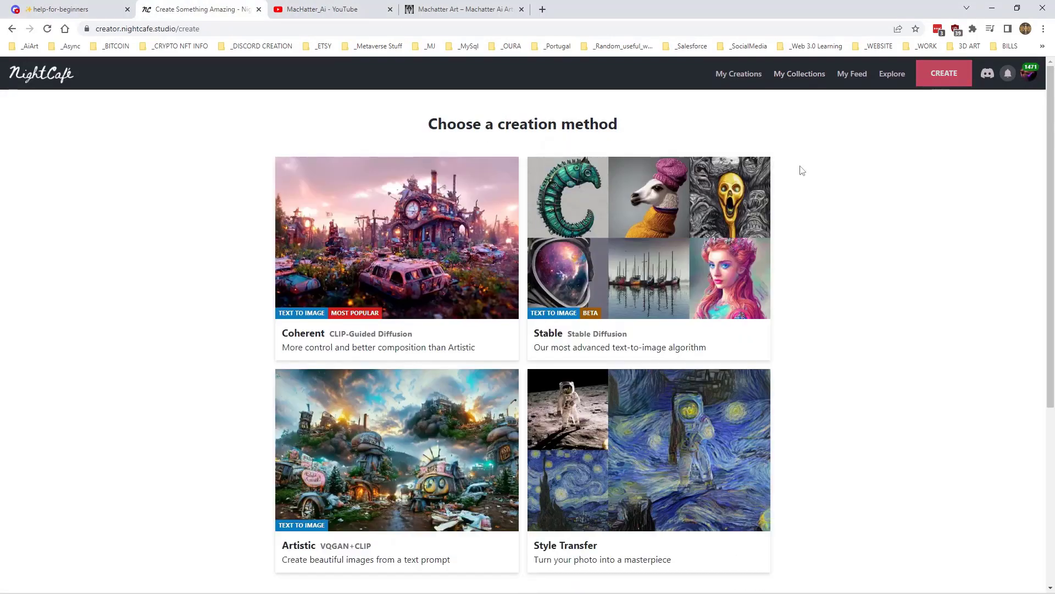
{"action": "left_click", "coordinate": [665, 239]}
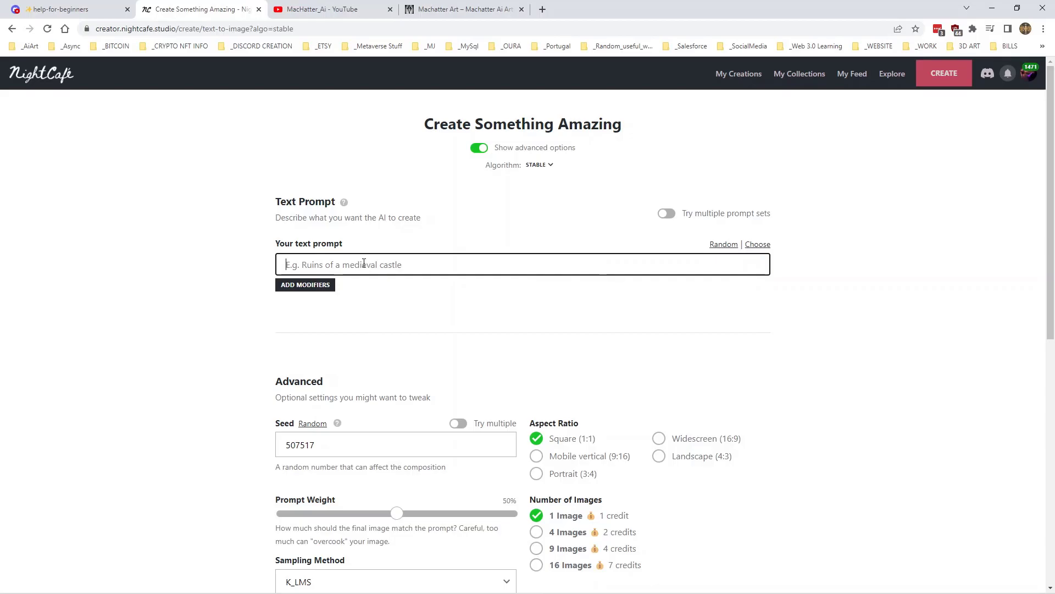
{"action": "key", "text": "ctrl+v"}
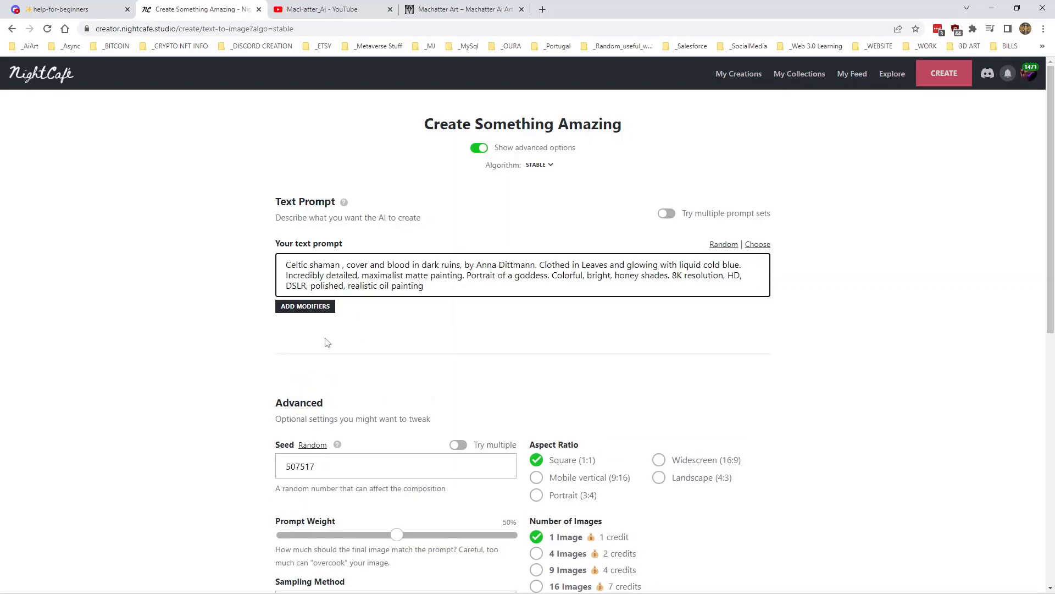
Choose 9 Images and submit the creation for 4 credits.
{"action": "scroll", "coordinate": [555, 318], "scroll_direction": "down", "scroll_amount": 5}
{"action": "left_click", "coordinate": [536, 240]}
{"action": "scroll", "coordinate": [557, 313], "scroll_direction": "down", "scroll_amount": 3}
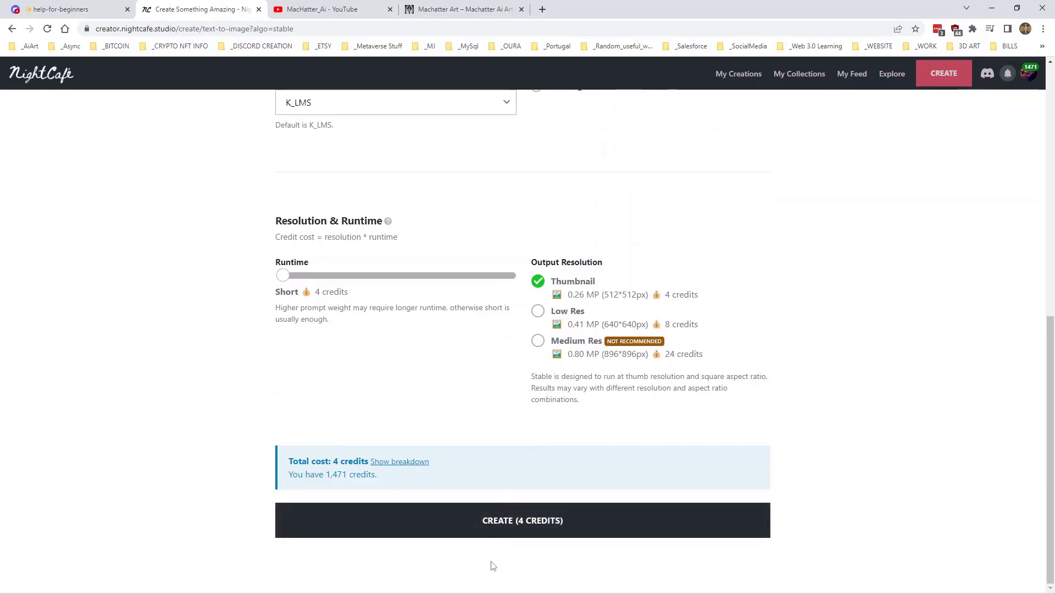
{"action": "left_click", "coordinate": [532, 528]}
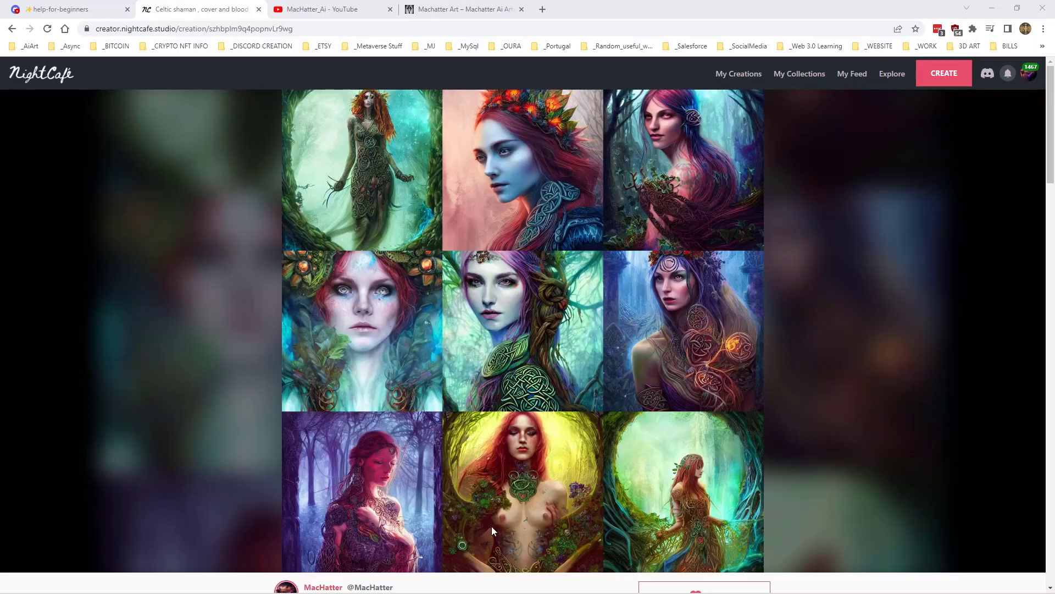
View the fourth portrait large, then duplicate the creation into a new form.
{"action": "left_click", "coordinate": [339, 301]}
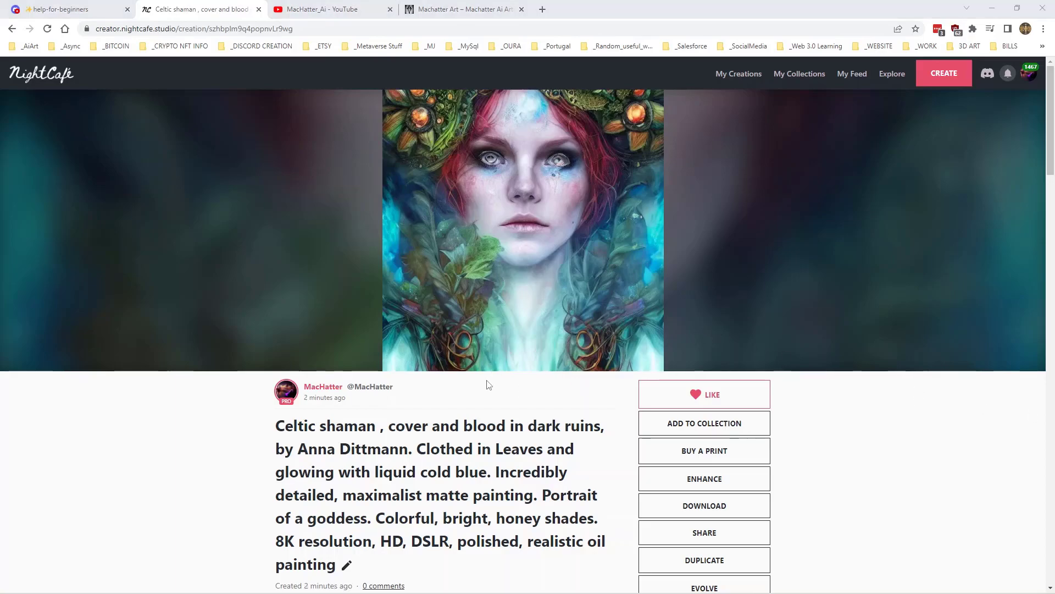
{"action": "scroll", "coordinate": [364, 407], "scroll_direction": "down", "scroll_amount": 2}
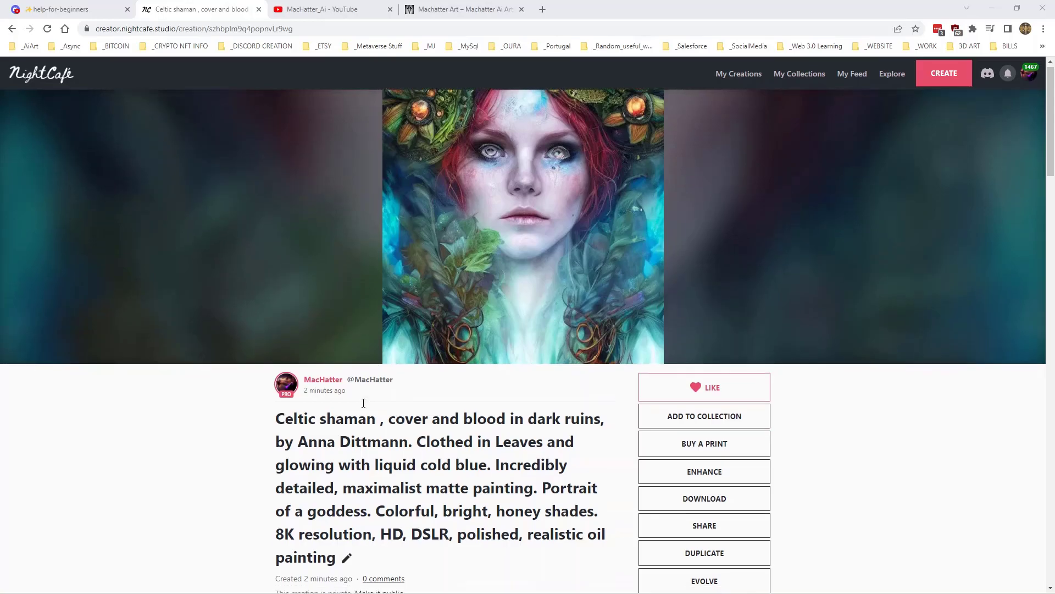
{"action": "left_click", "coordinate": [705, 450]}
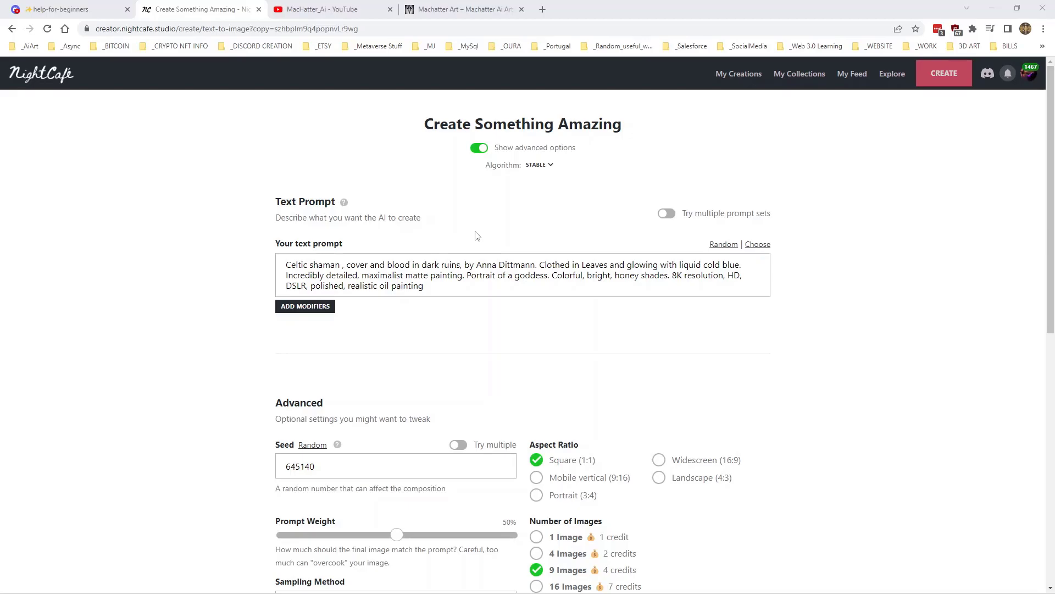
Add ', clear eyes symmetrically placed' after 'shaman' in the prompt.
{"action": "left_click", "coordinate": [349, 267]}
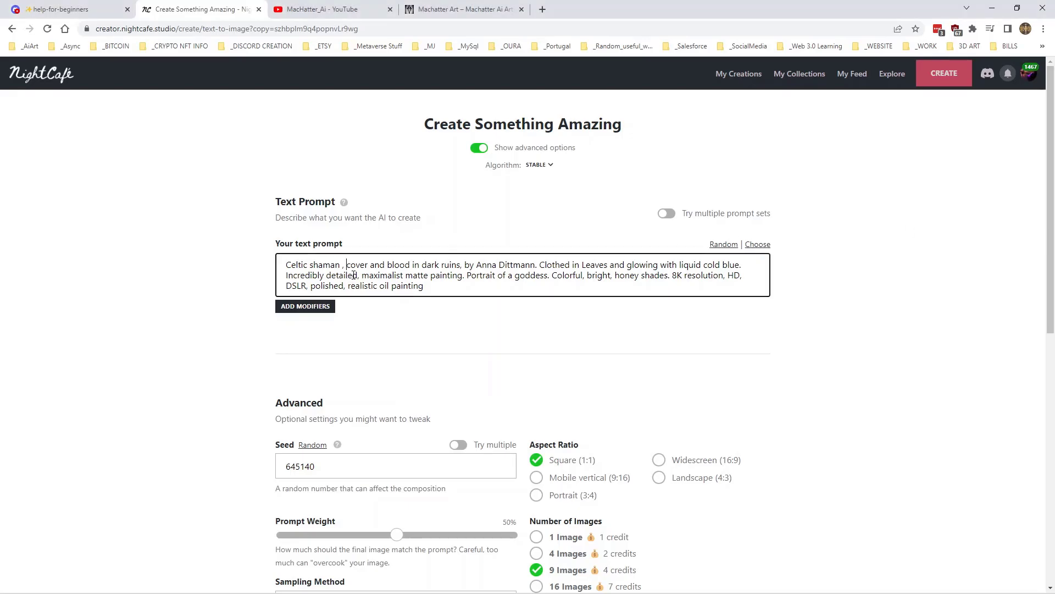
{"action": "key", "text": "Left"}
{"action": "key", "text": "Left"}
{"action": "key", "text": "BackSpace"}
{"action": "type", "text": ", stunningly"}
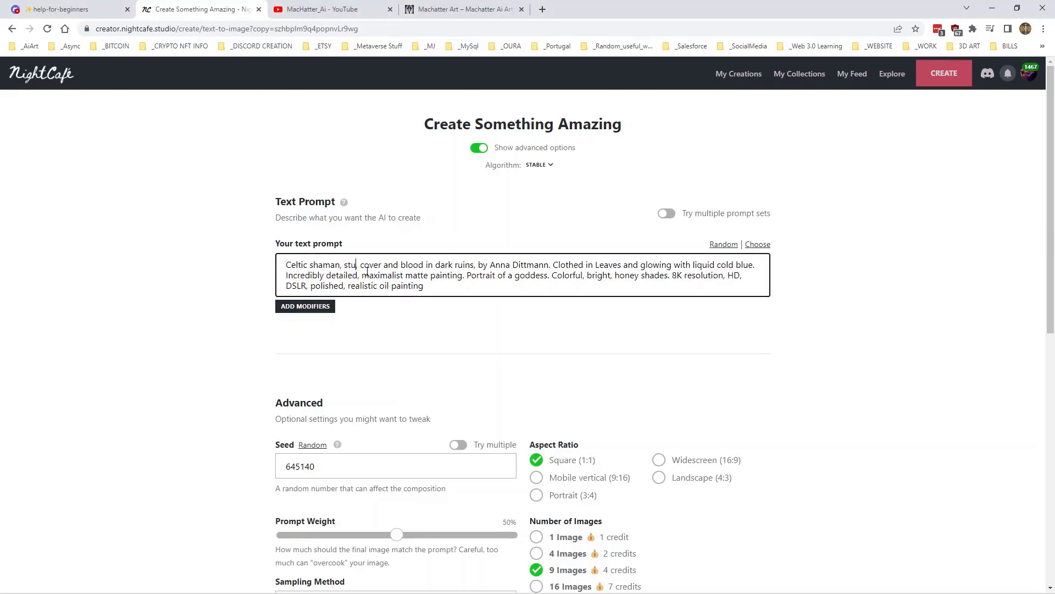
{"action": "type", "text": " cler"}
{"action": "key", "text": "BackSpace"}
{"action": "key", "text": "BackSpace"}
{"action": "key", "text": "BackSpace"}
{"action": "key", "text": "BackSpace"}
{"action": "key", "text": "BackSpace"}
{"action": "key", "text": "BackSpace"}
{"action": "key", "text": "BackSpace"}
{"action": "key", "text": "BackSpace"}
{"action": "key", "text": "BackSpace"}
{"action": "key", "text": "BackSpace"}
{"action": "key", "text": "BackSpace"}
{"action": "key", "text": "BackSpace"}
{"action": "key", "text": "BackSpace"}
{"action": "key", "text": "BackSpace"}
{"action": "key", "text": "BackSpace"}
{"action": "type", "text": "clear eyes"}
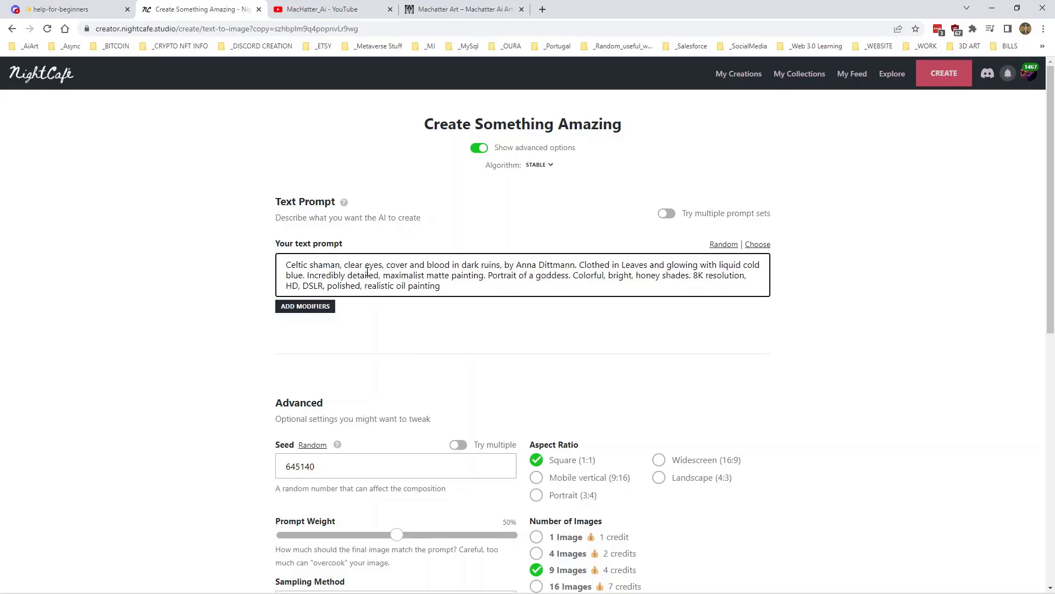
{"action": "type", "text": " symmetrically"}
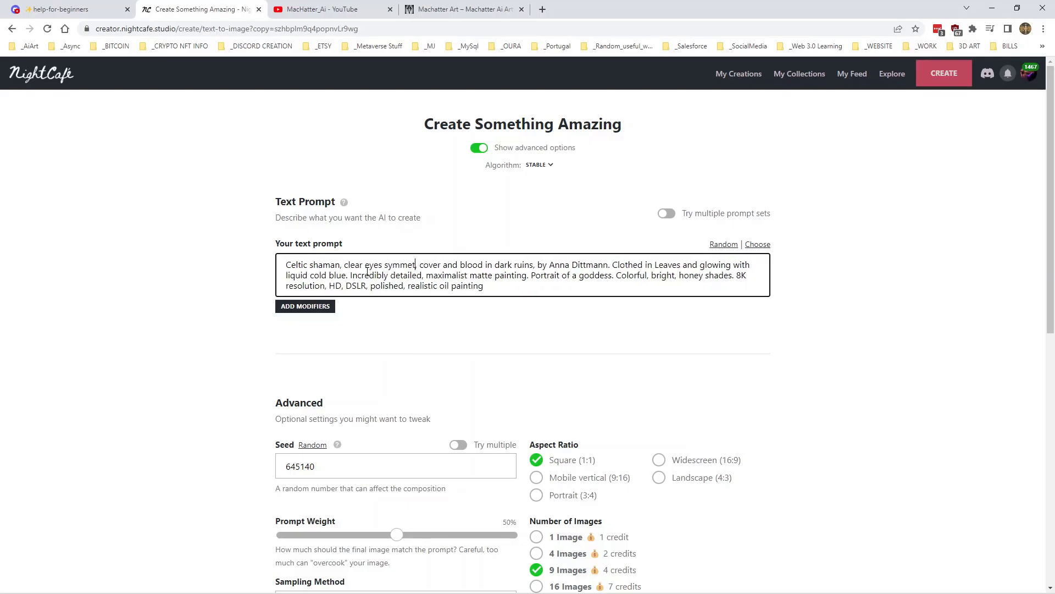
{"action": "type", "text": " placed"}
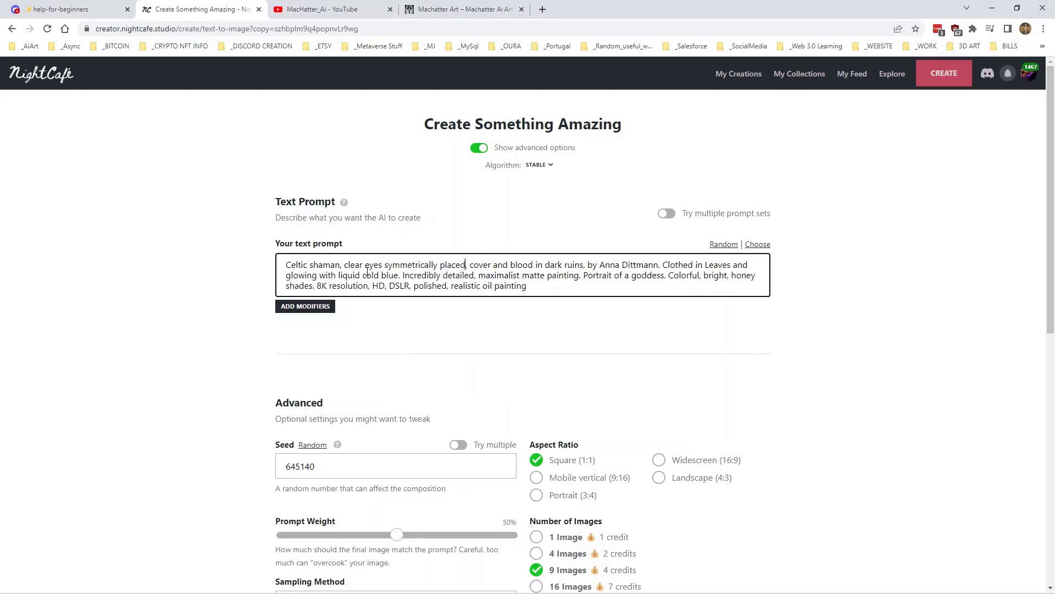
Add 'with symmetrical beautiful eyes' after 'goddess' and replace 'realistic oil painting' with a full stop.
{"action": "left_click", "coordinate": [670, 275]}
{"action": "type", "text": "with symmetrical"}
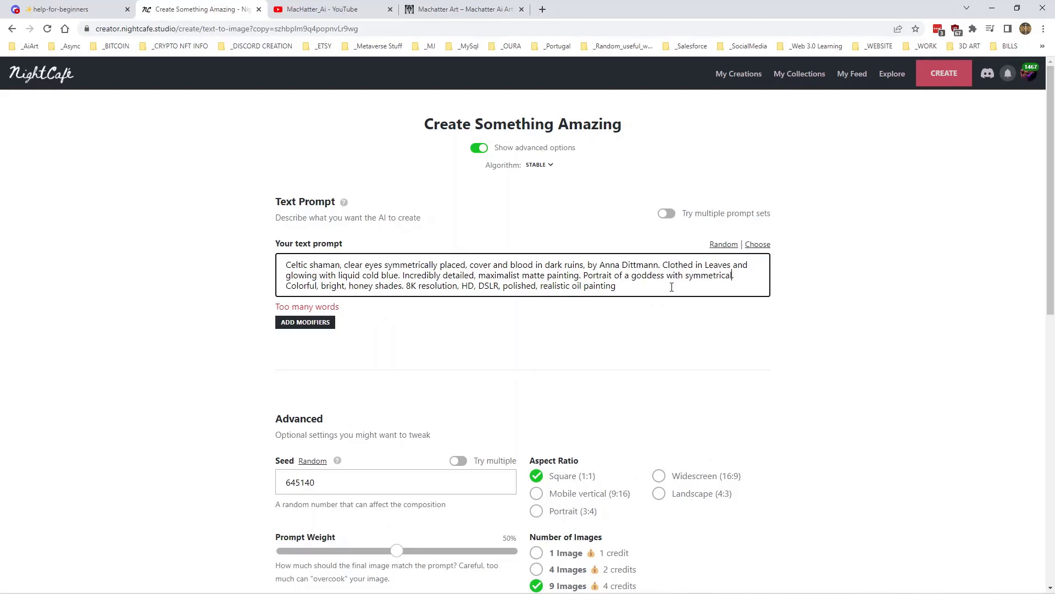
{"action": "type", "text": " beautiful ey"}
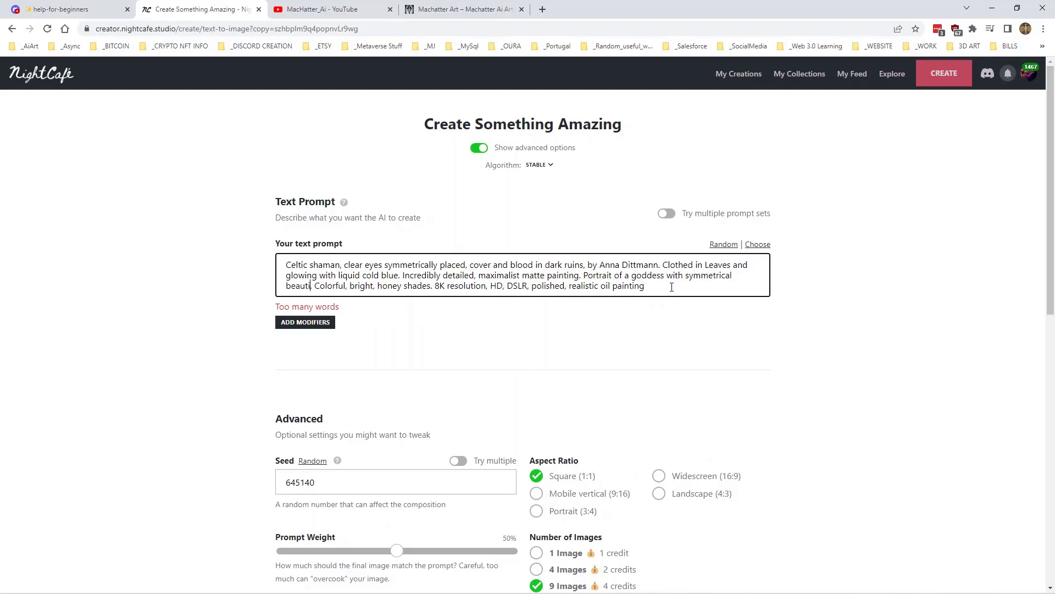
{"action": "type", "text": "es."}
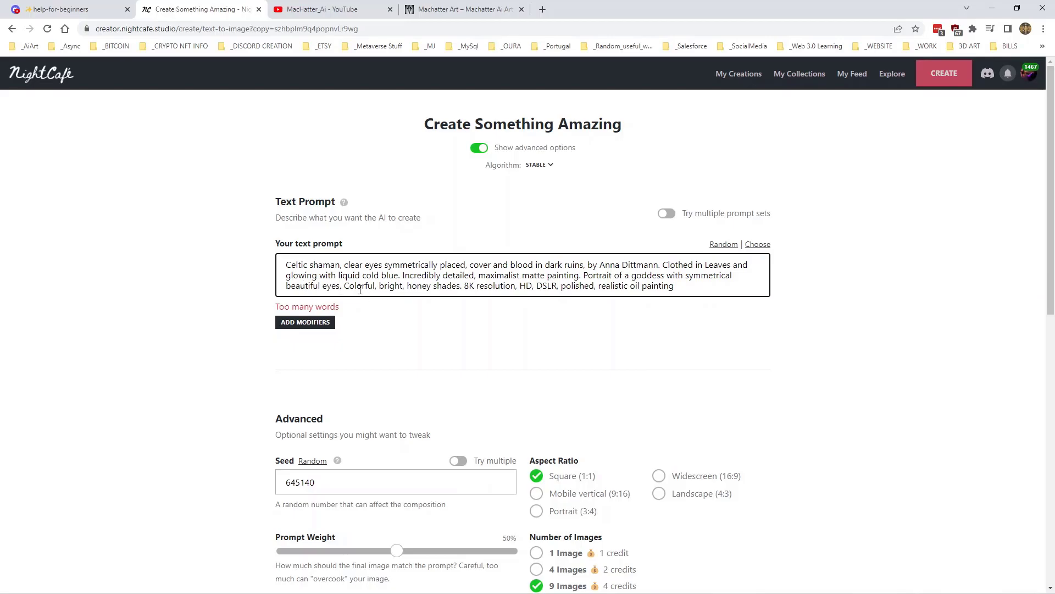
{"action": "left_click_drag", "start_coordinate": [258, 306], "coordinate": [273, 313]}
{"action": "left_click", "coordinate": [366, 318]}
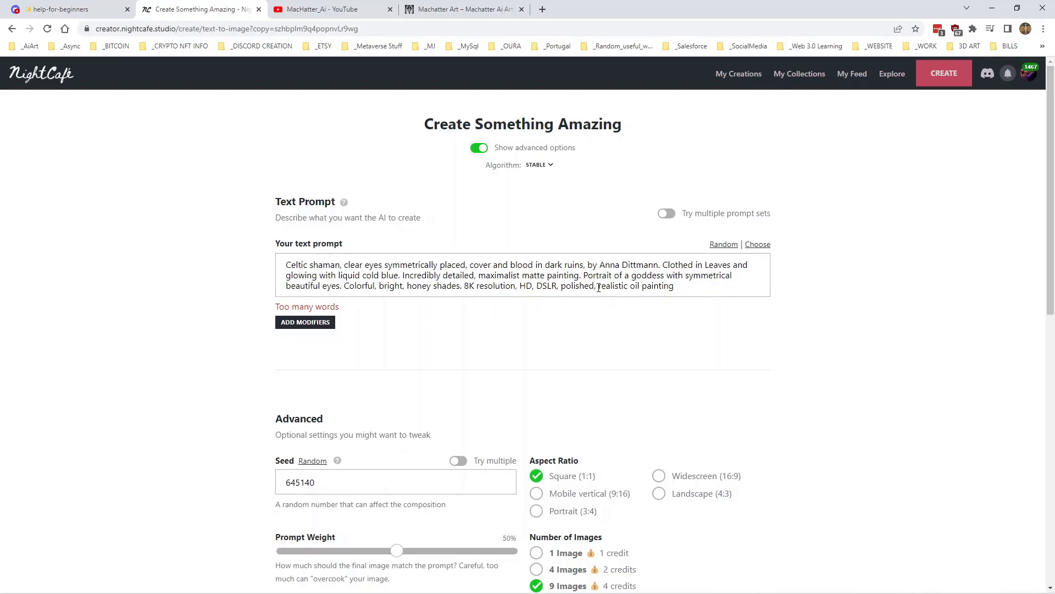
{"action": "left_click_drag", "start_coordinate": [599, 288], "coordinate": [684, 290]}
{"action": "key", "text": "BackSpace"}
{"action": "key", "text": "BackSpace"}
{"action": "key", "text": "BackSpace"}
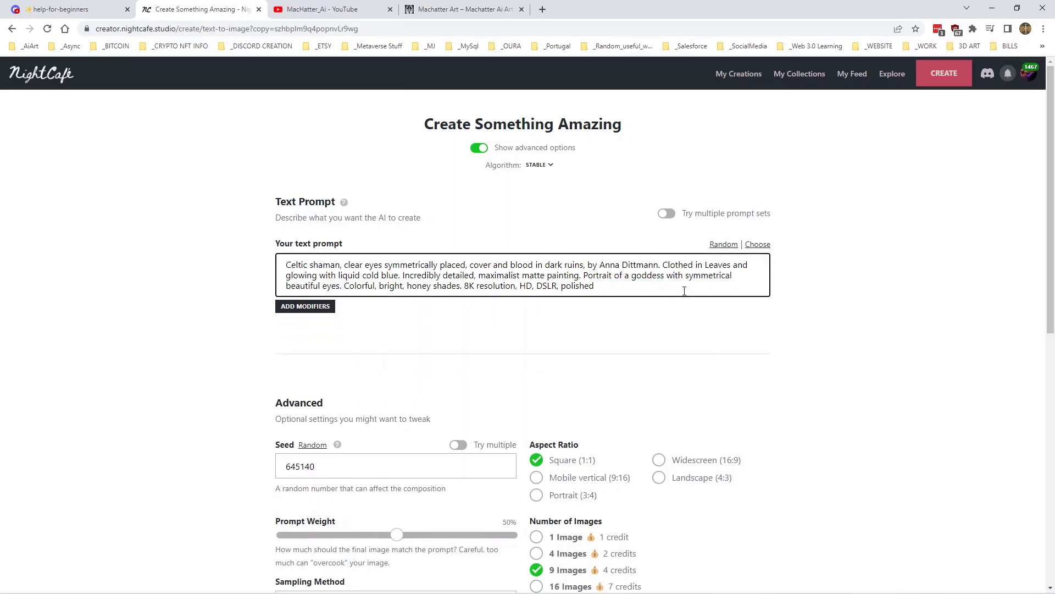
{"action": "type", "text": "."}
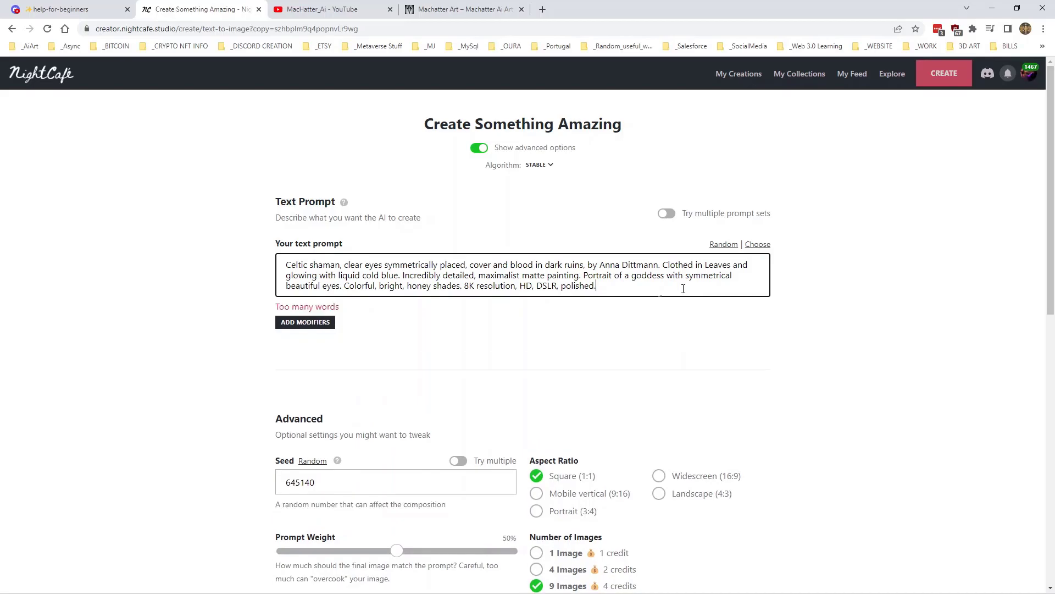
Select 16 Images and generate the revised prompt for 7 credits.
{"action": "scroll", "coordinate": [541, 167], "scroll_direction": "down", "scroll_amount": 6}
{"action": "scroll", "coordinate": [556, 193], "scroll_direction": "up", "scroll_amount": 6}
{"action": "scroll", "coordinate": [480, 112], "scroll_direction": "down", "scroll_amount": 4}
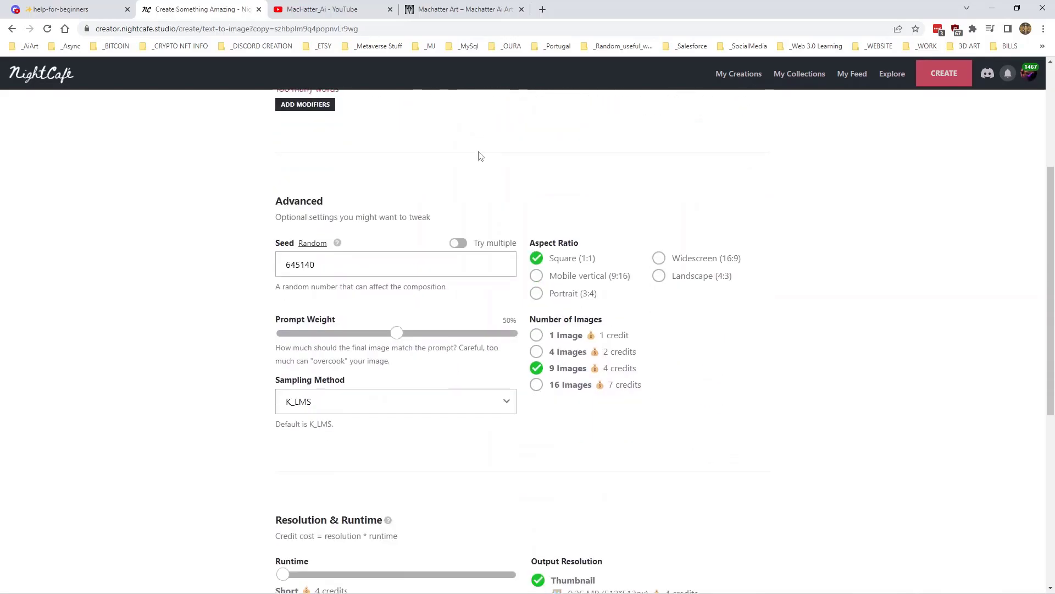
{"action": "left_click", "coordinate": [537, 383]}
{"action": "scroll", "coordinate": [728, 337], "scroll_direction": "down", "scroll_amount": 2}
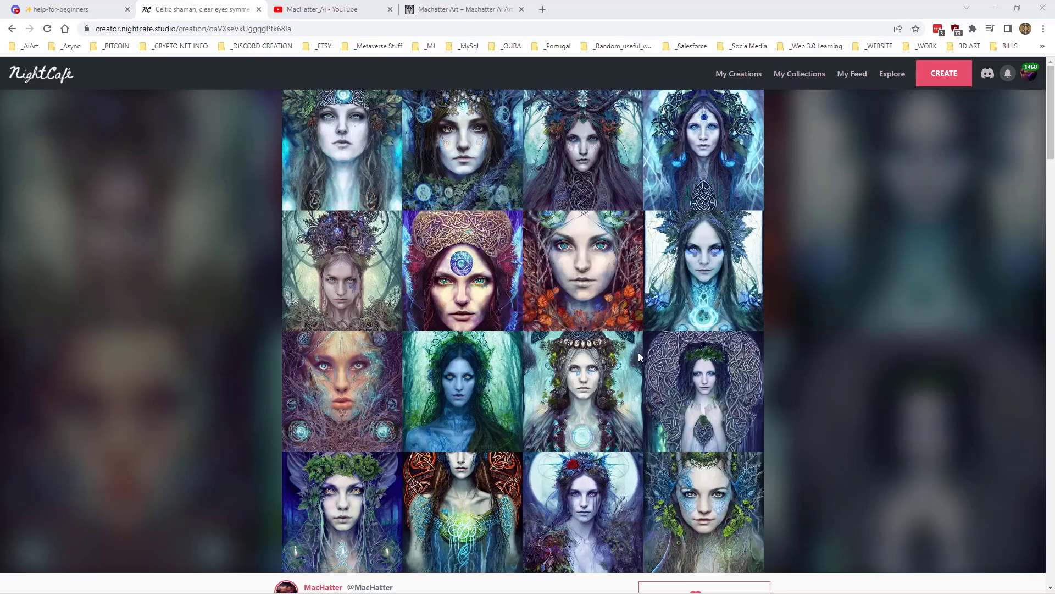
Make the sixth portrait the creation's primary image instead of the second.
{"action": "scroll", "coordinate": [601, 353], "scroll_direction": "down", "scroll_amount": 7}
{"action": "scroll", "coordinate": [601, 355], "scroll_direction": "down", "scroll_amount": 8}
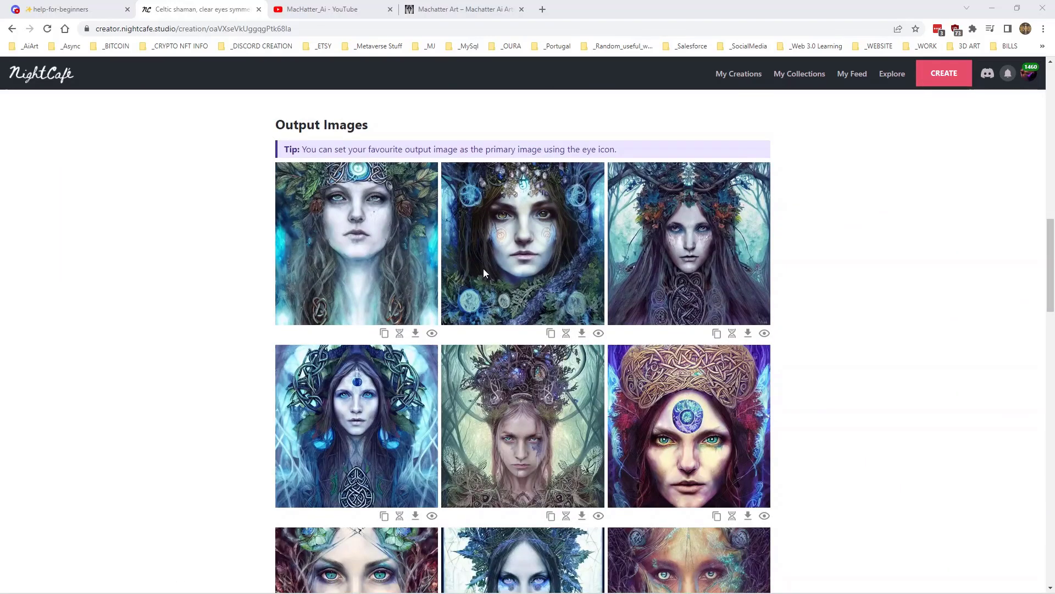
{"action": "left_click", "coordinate": [599, 333]}
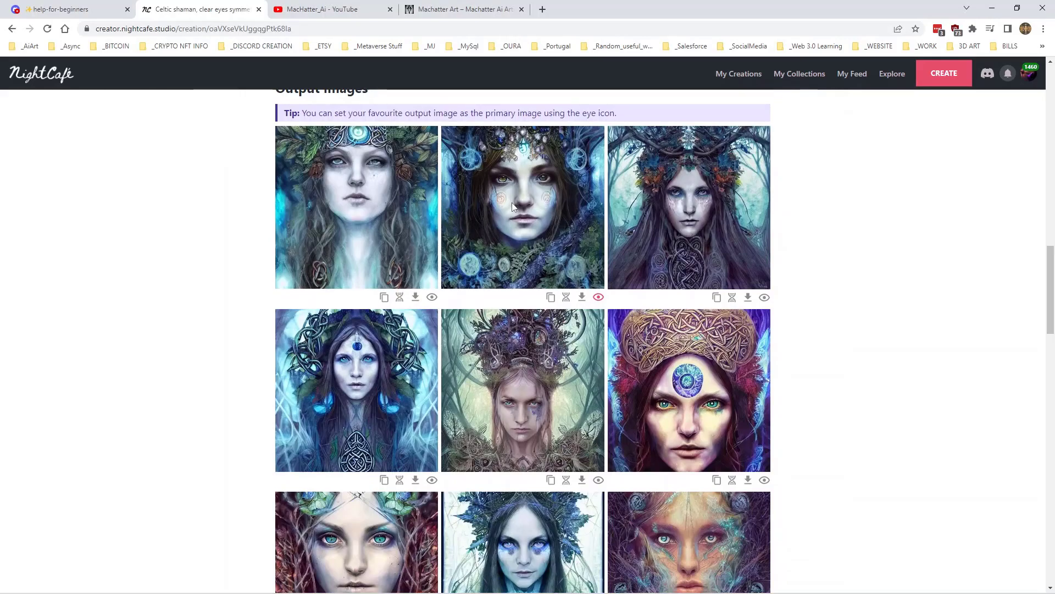
{"action": "left_click", "coordinate": [763, 481]}
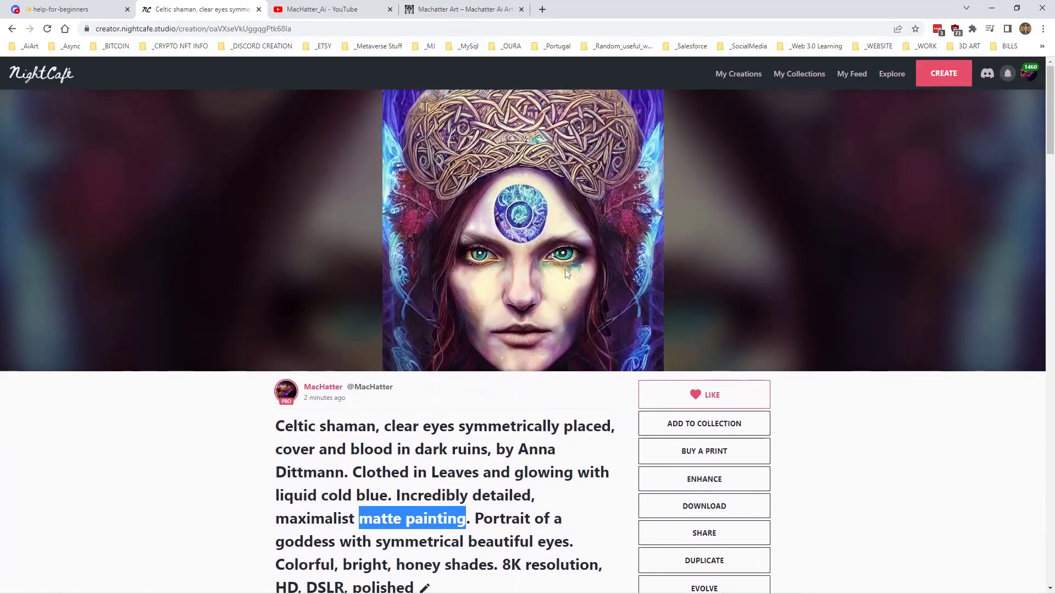
Look through the 16-image grid and duplicate the creation, keeping seed 55014.
{"action": "scroll", "coordinate": [503, 257], "scroll_direction": "down", "scroll_amount": 15}
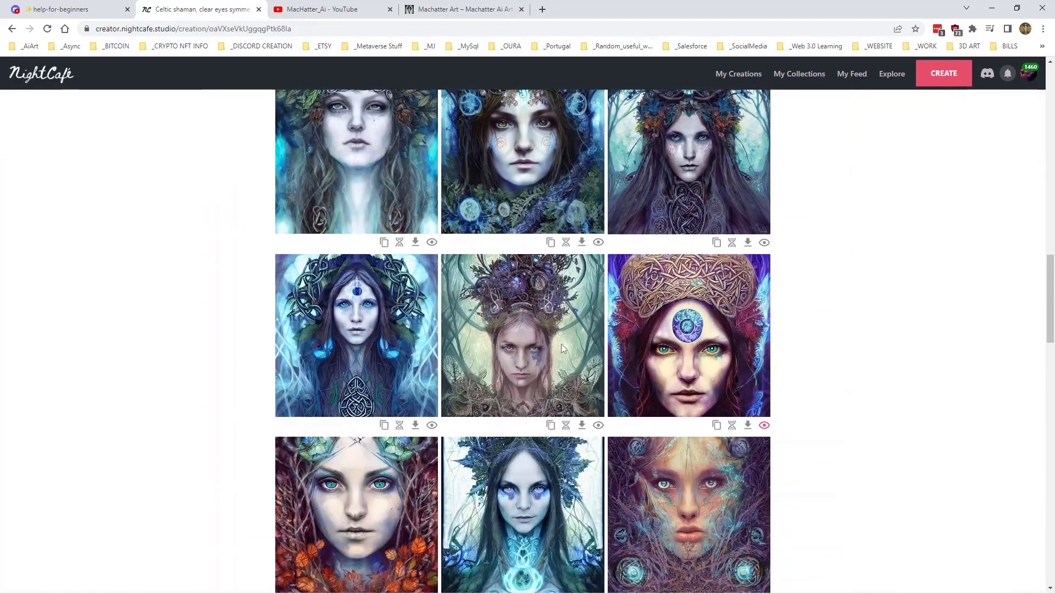
{"action": "scroll", "coordinate": [562, 344], "scroll_direction": "down", "scroll_amount": 4}
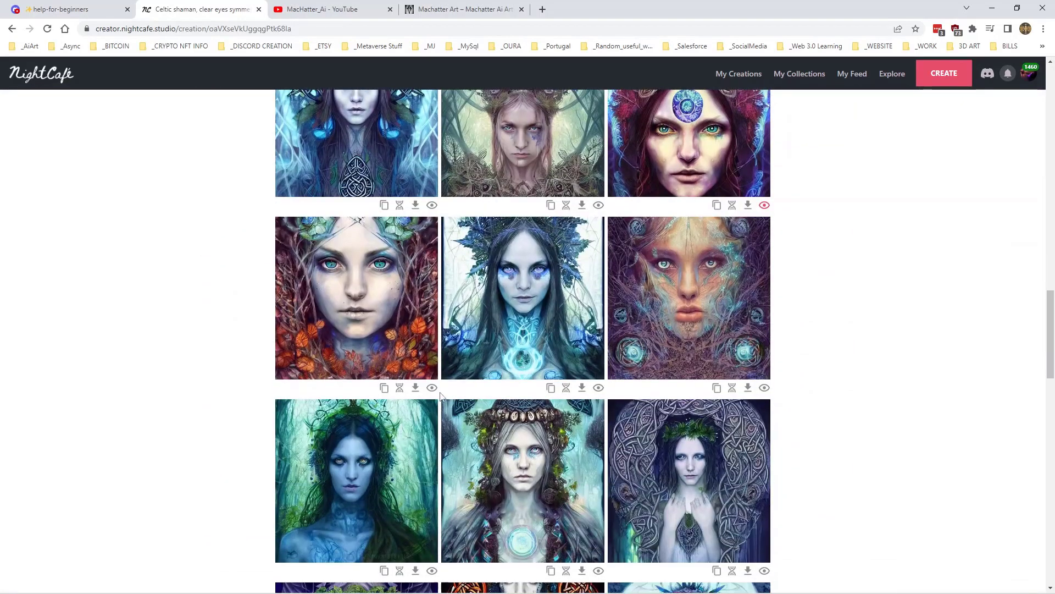
{"action": "scroll", "coordinate": [471, 302], "scroll_direction": "down", "scroll_amount": 4}
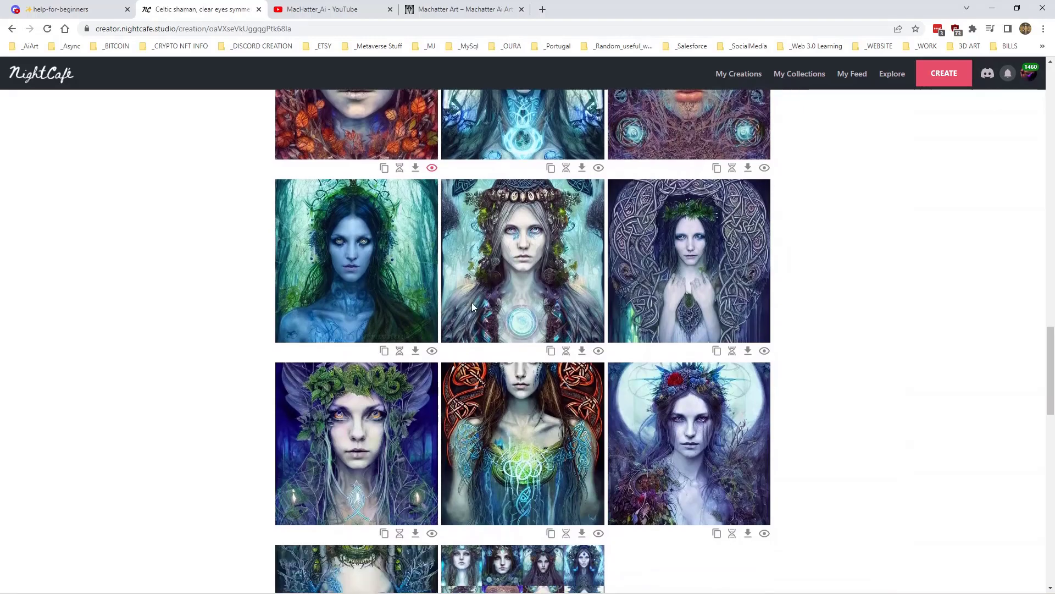
{"action": "scroll", "coordinate": [472, 307], "scroll_direction": "down", "scroll_amount": 4}
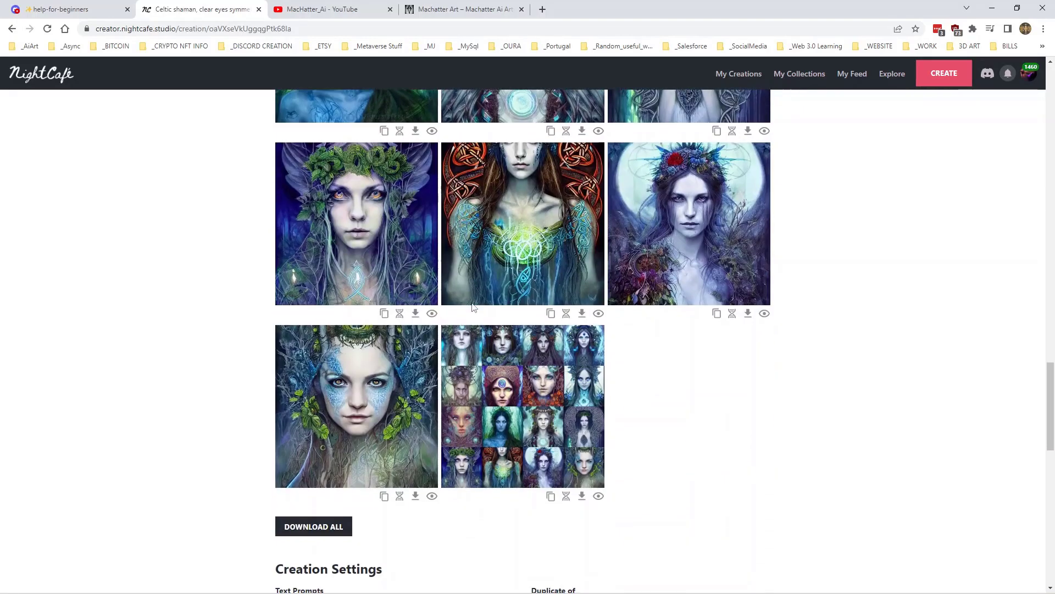
{"action": "scroll", "coordinate": [474, 305], "scroll_direction": "up", "scroll_amount": 20}
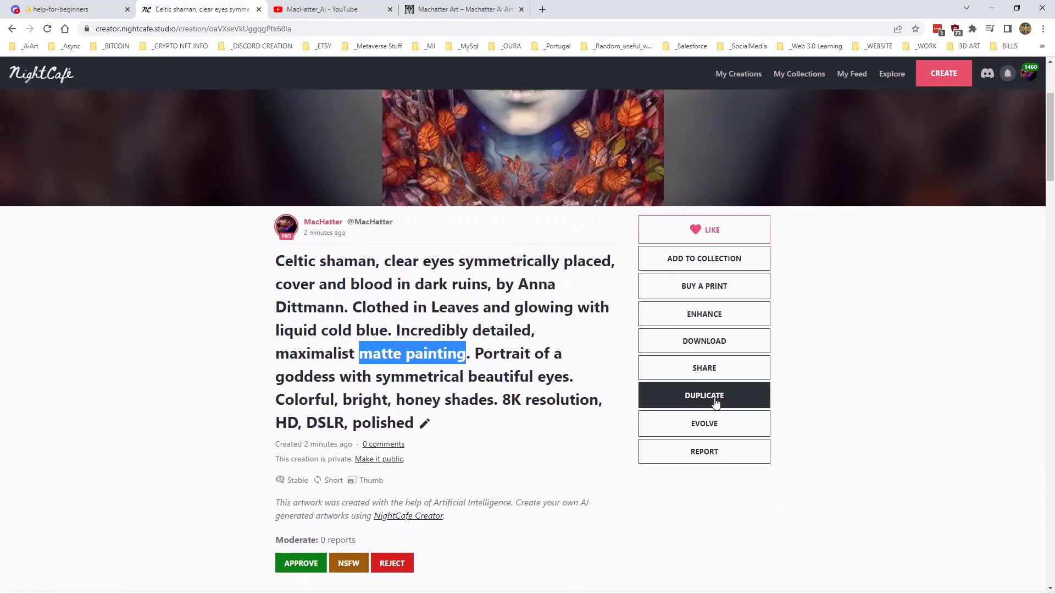
{"action": "left_click", "coordinate": [705, 395]}
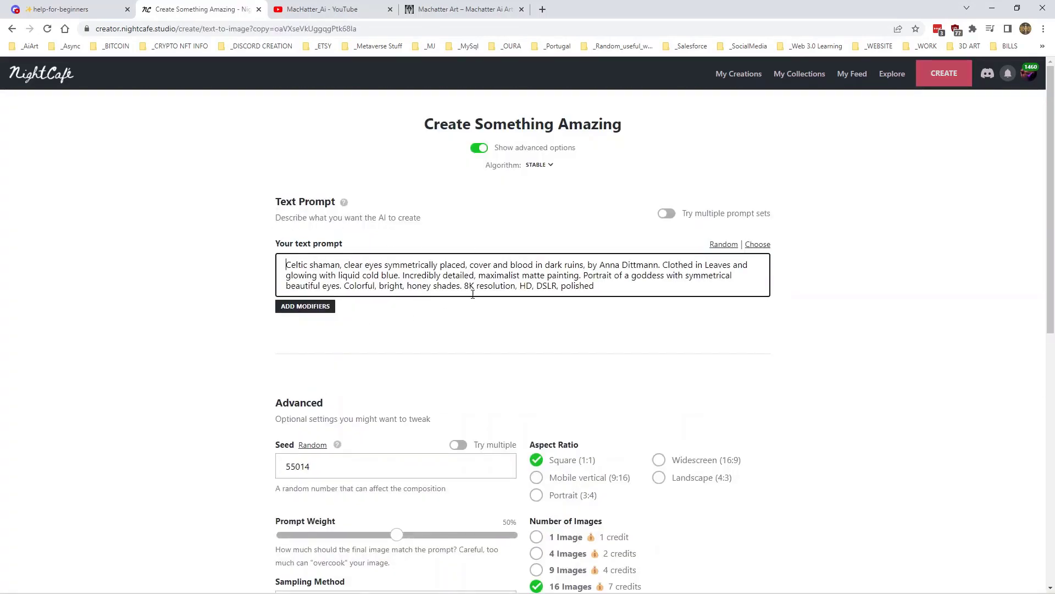
Replace 'maximalist matte painting' with 'eyes' so the prompt reads 'Incredibly detailed eyes'.
{"action": "left_click_drag", "start_coordinate": [479, 277], "coordinate": [580, 277]}
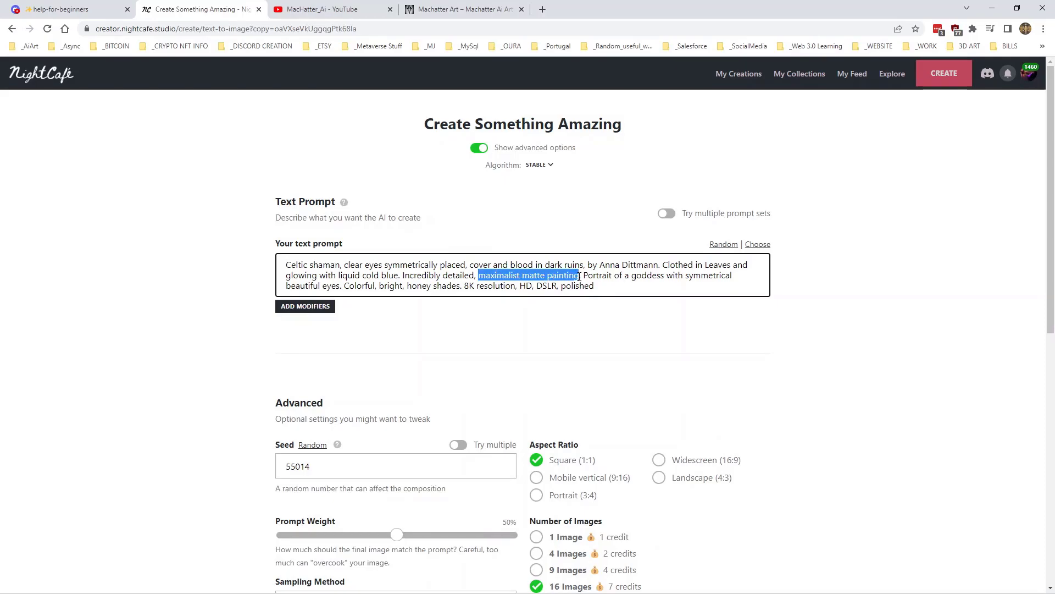
{"action": "key", "text": "BackSpace"}
{"action": "key", "text": "BackSpace"}
{"action": "key", "text": "BackSpace"}
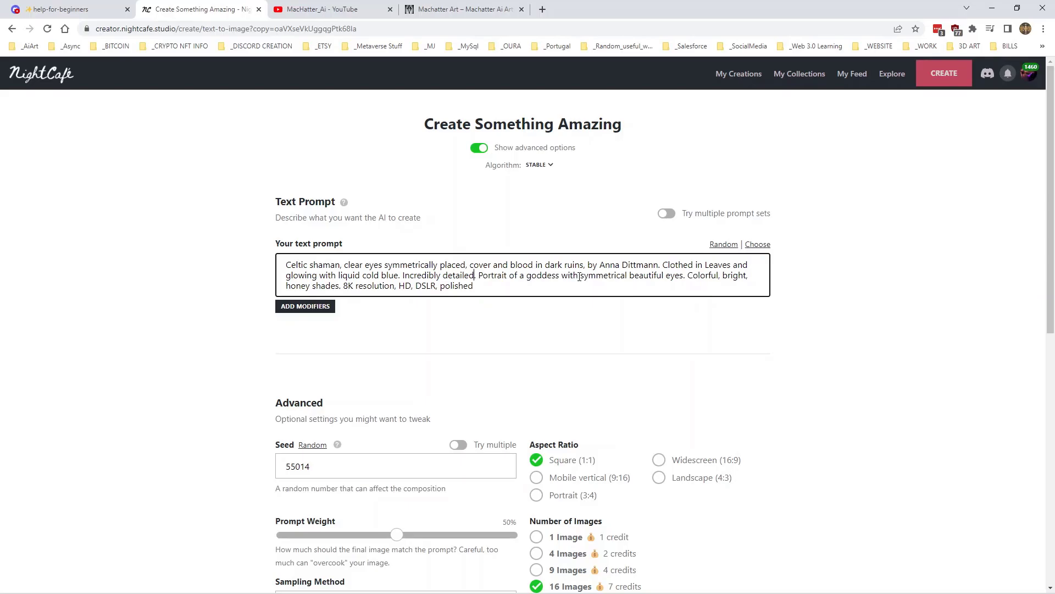
{"action": "type", "text": "eyes"}
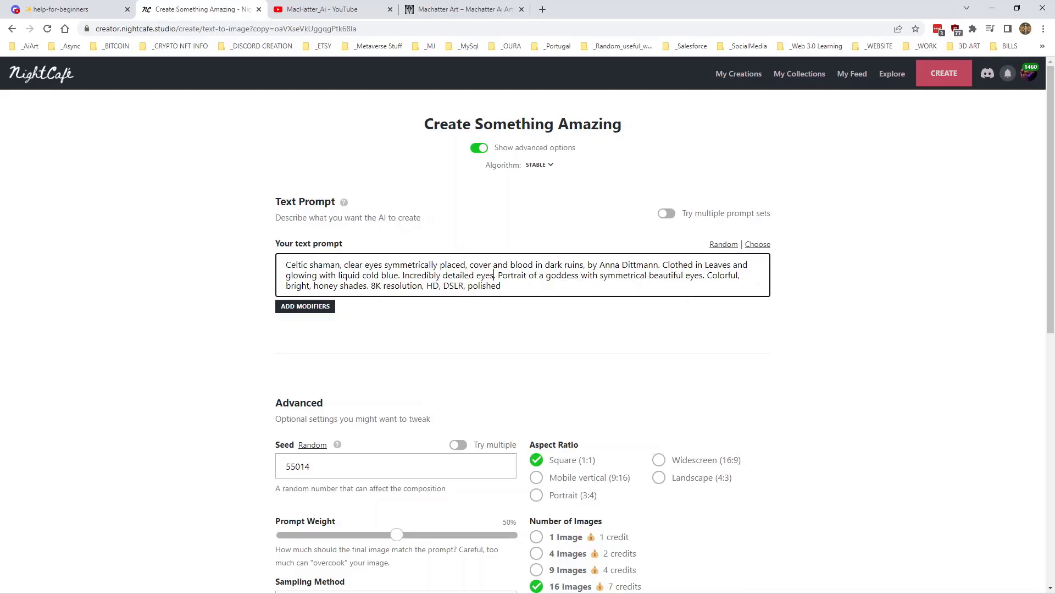
{"action": "left_click", "coordinate": [543, 10]}
Rerun the 'celtic shaman portrait artists' image search and open the Shaman Warrior II pin.
{"action": "left_click", "coordinate": [501, 30]}
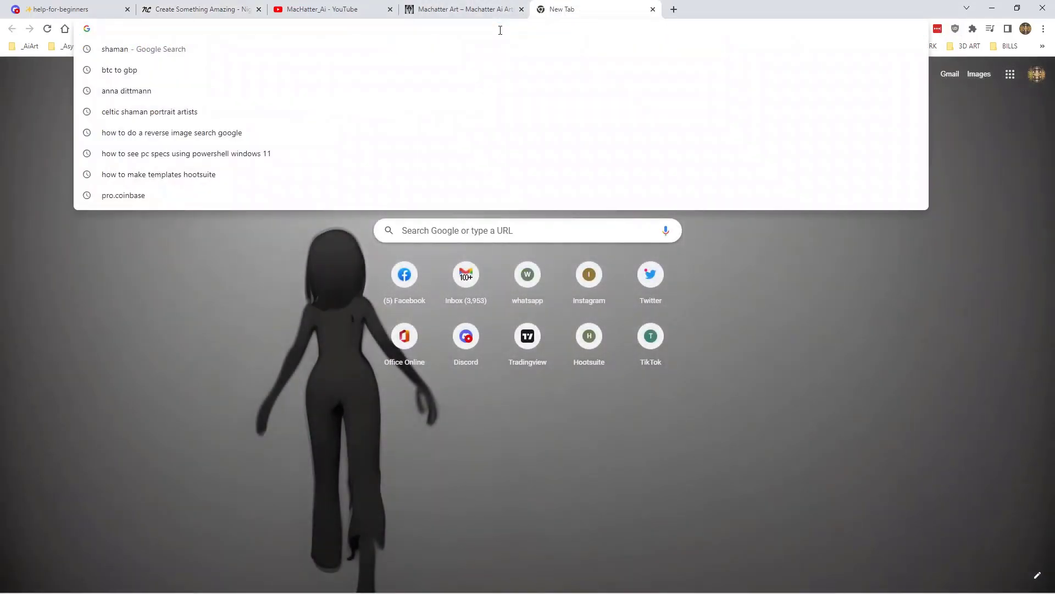
{"action": "left_click", "coordinate": [213, 112]}
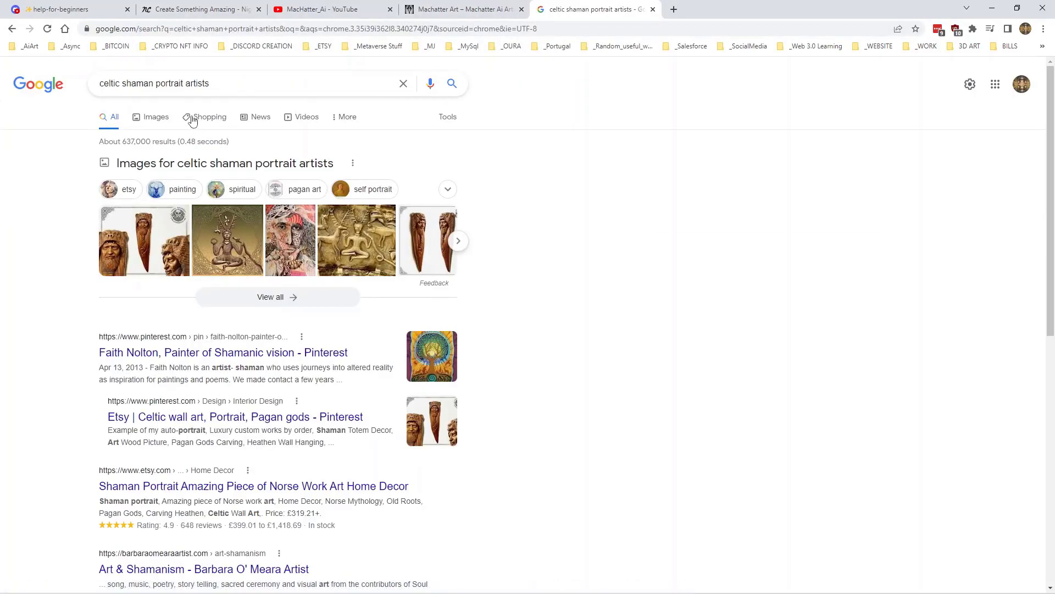
{"action": "left_click", "coordinate": [163, 122]}
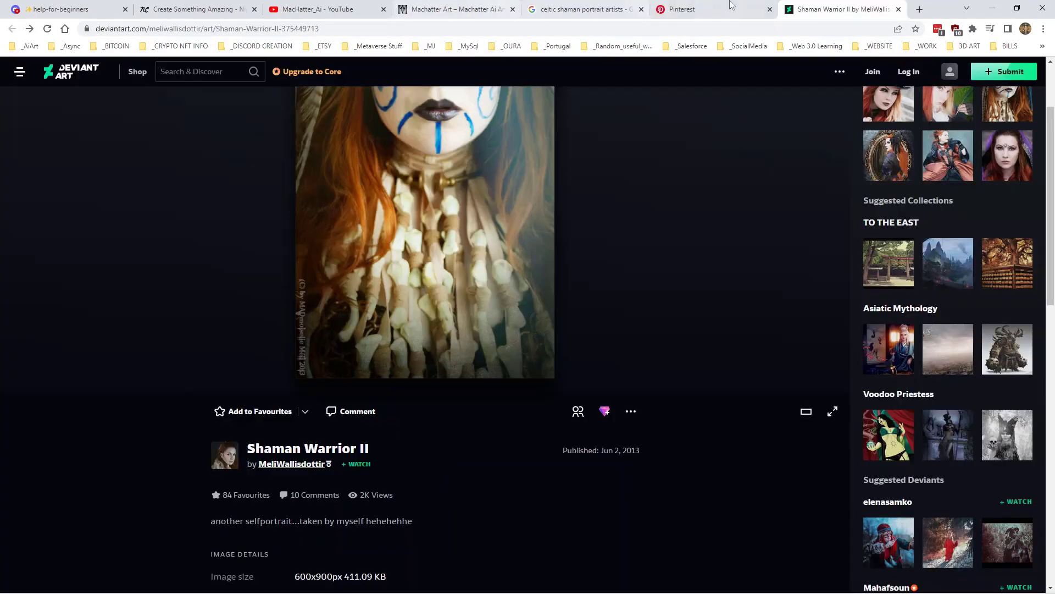
{"action": "left_click", "coordinate": [681, 9]}
Go to the artist's DeviantArt profile and copy their username from the address.
{"action": "left_click", "coordinate": [618, 30]}
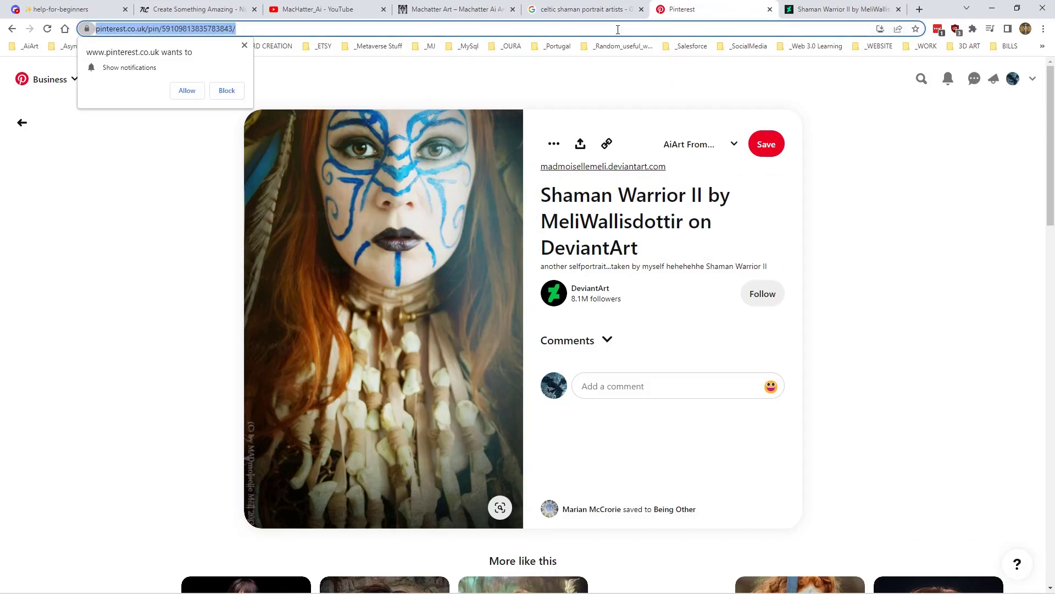
{"action": "type", "text": "https://www.deviantart.com/meliwallisdottir"}
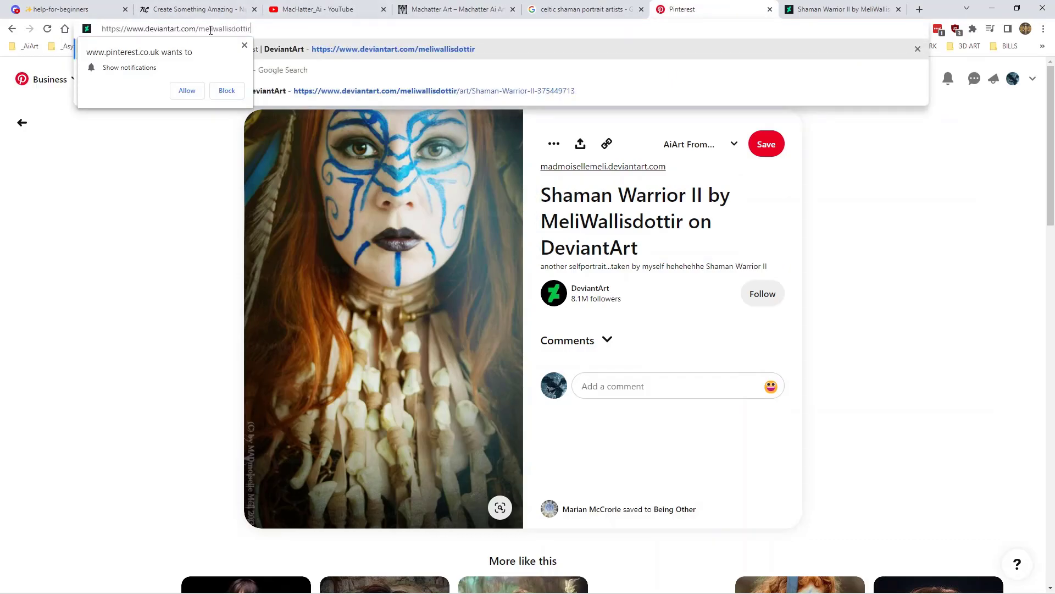
{"action": "left_click_drag", "start_coordinate": [200, 28], "coordinate": [250, 28]}
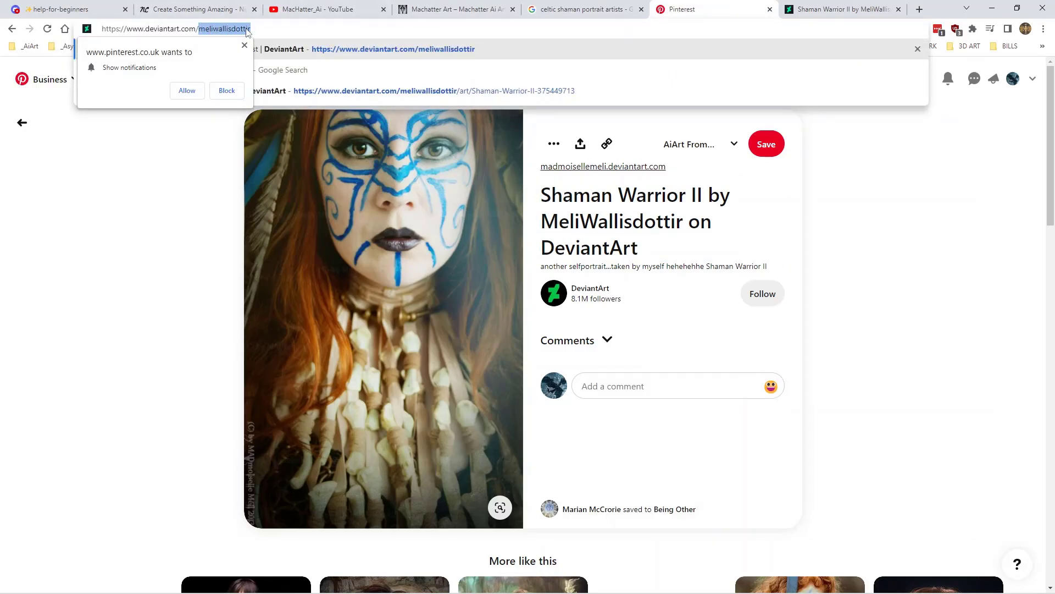
{"action": "right_click", "coordinate": [241, 31]}
{"action": "left_click", "coordinate": [275, 90]}
Add a full stop after 'detailed eyes' and select the illustrator's name in the prompt.
{"action": "left_click", "coordinate": [183, 10]}
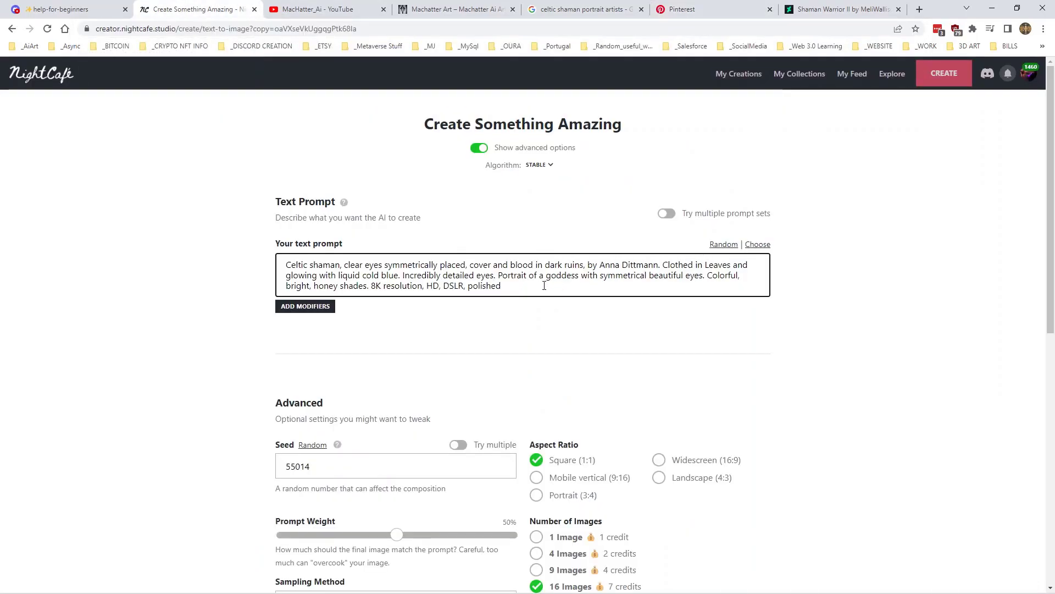
{"action": "type", "text": "."}
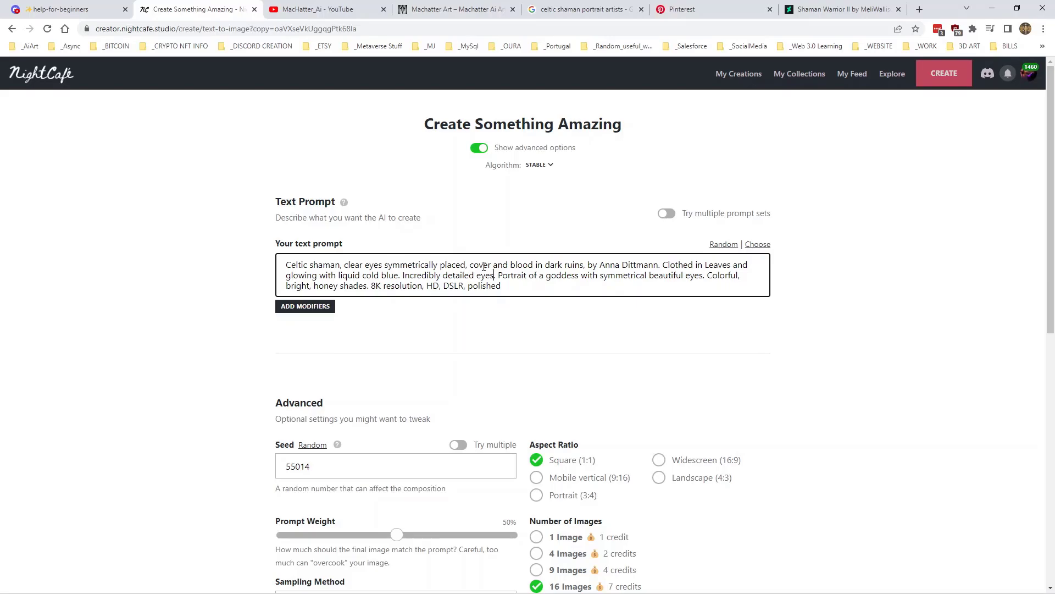
{"action": "left_click_drag", "start_coordinate": [599, 266], "coordinate": [660, 267]}
{"action": "right_click", "coordinate": [642, 265]}
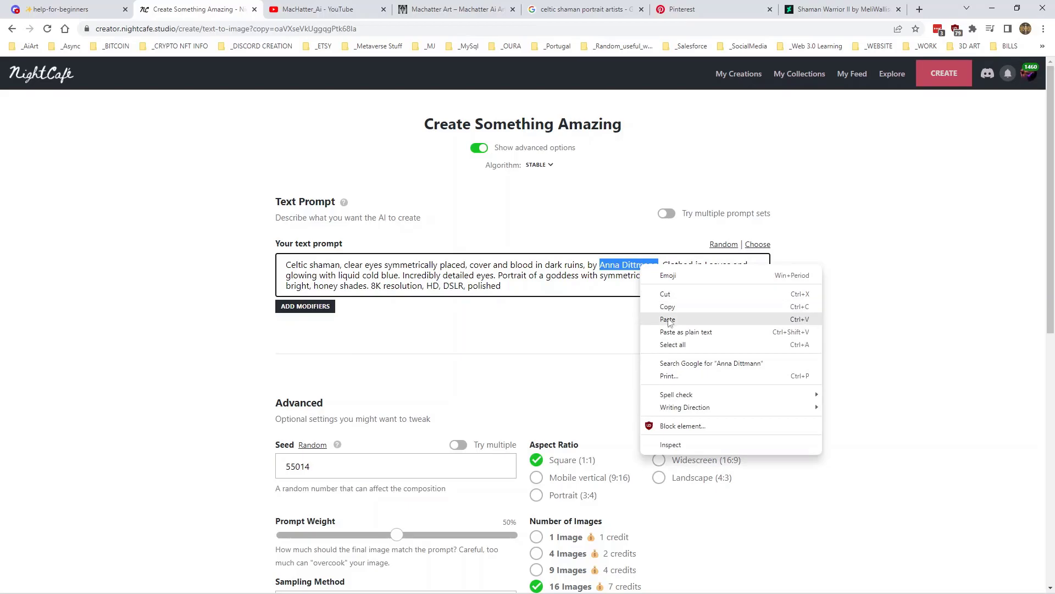
Search Google for the illustrator's name and view the image results.
{"action": "left_click", "coordinate": [676, 360]}
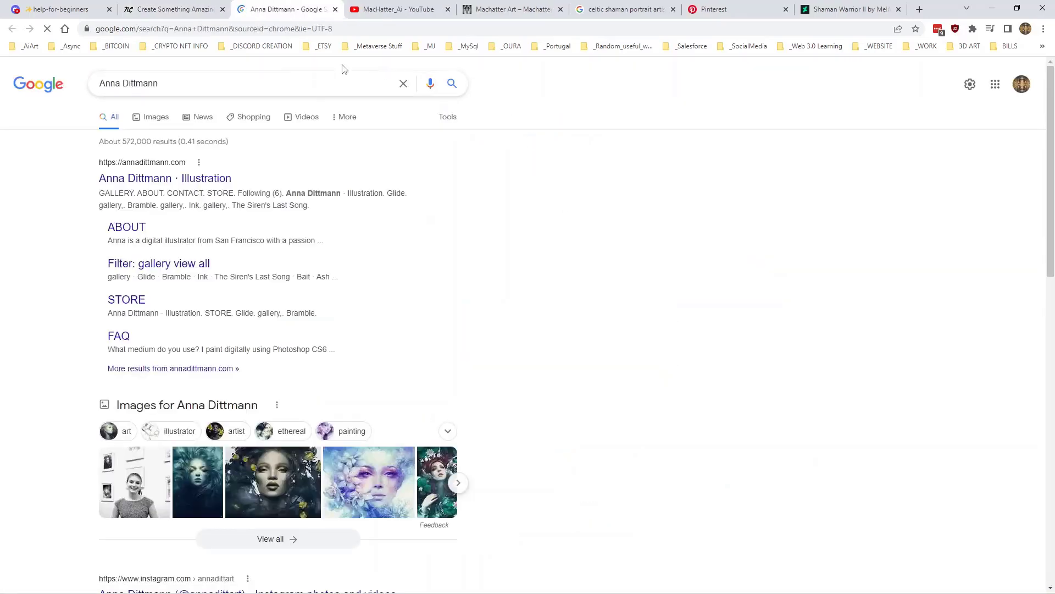
{"action": "left_click", "coordinate": [148, 115]}
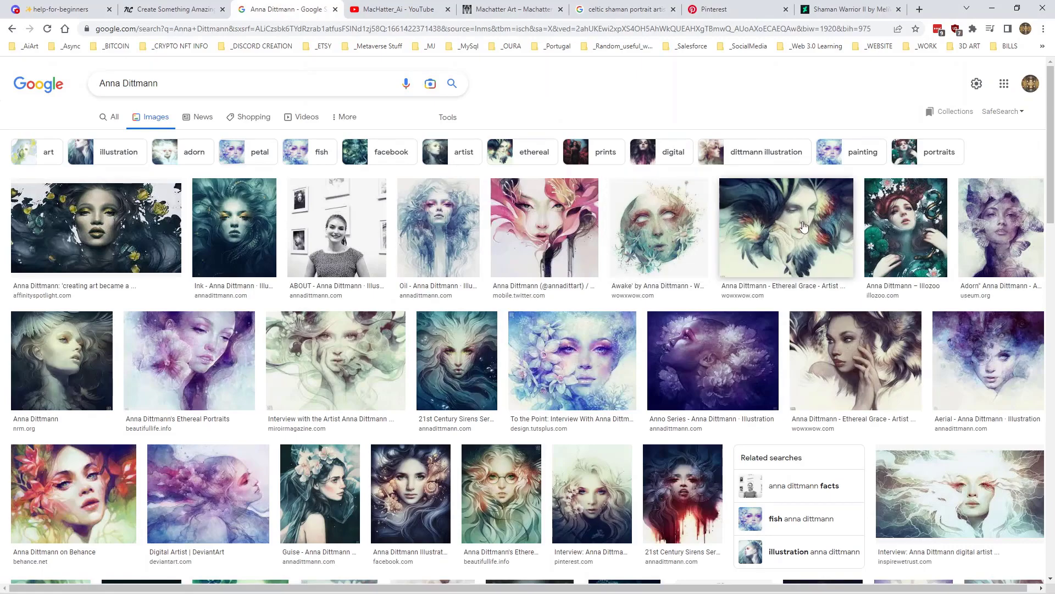
{"action": "left_click", "coordinate": [150, 8]}
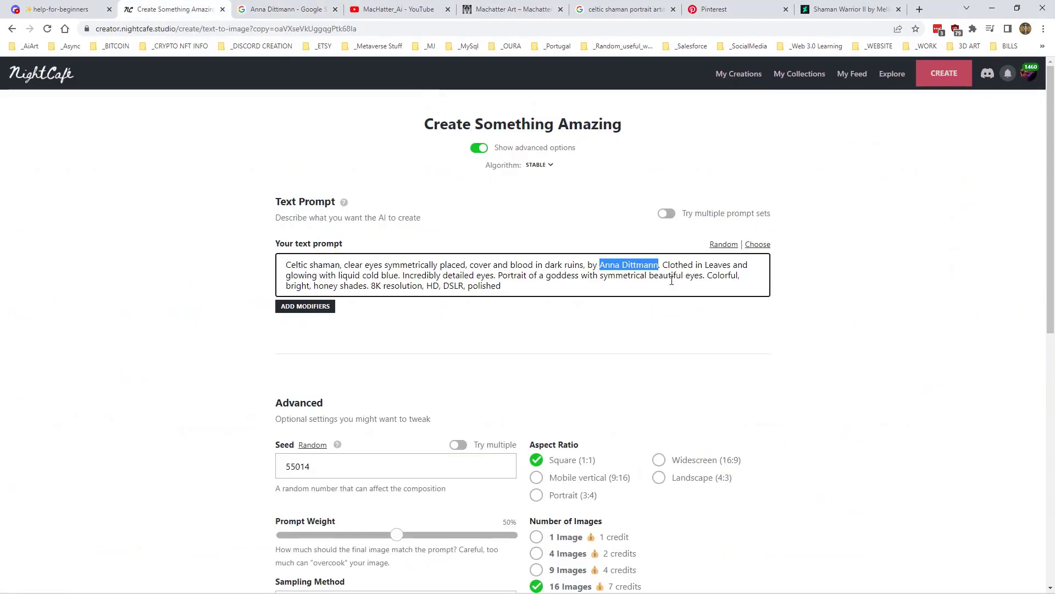
Replace the illustrator credit with '.artwork by' followed by the pasted DeviantArt username.
{"action": "key", "text": "BackSpace"}
{"action": "key", "text": "BackSpace"}
{"action": "key", "text": "BackSpace"}
{"action": "key", "text": "BackSpace"}
{"action": "key", "text": "BackSpace"}
{"action": "key", "text": "BackSpace"}
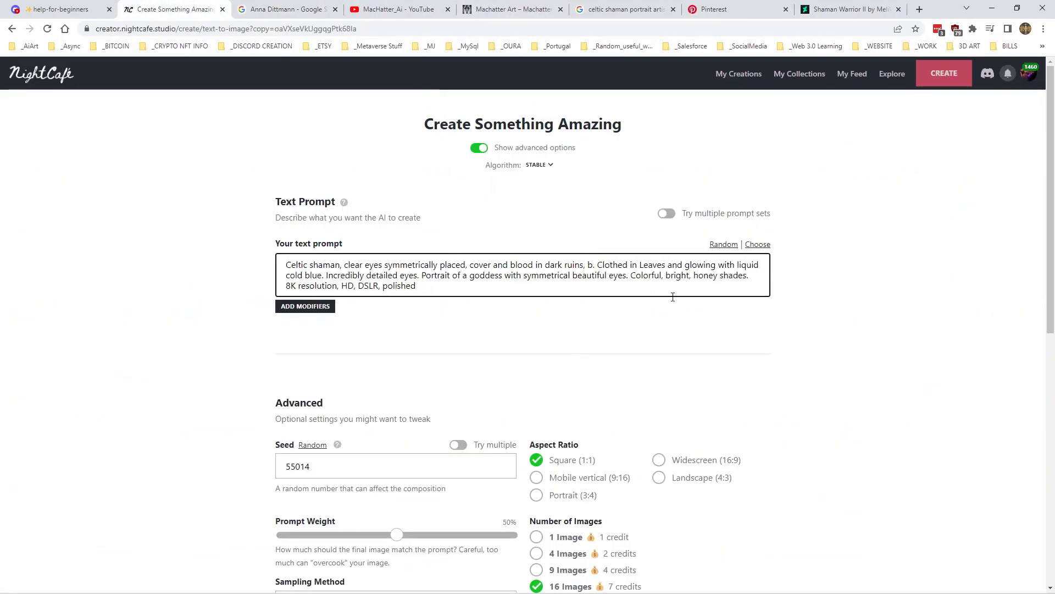
{"action": "type", "text": "."}
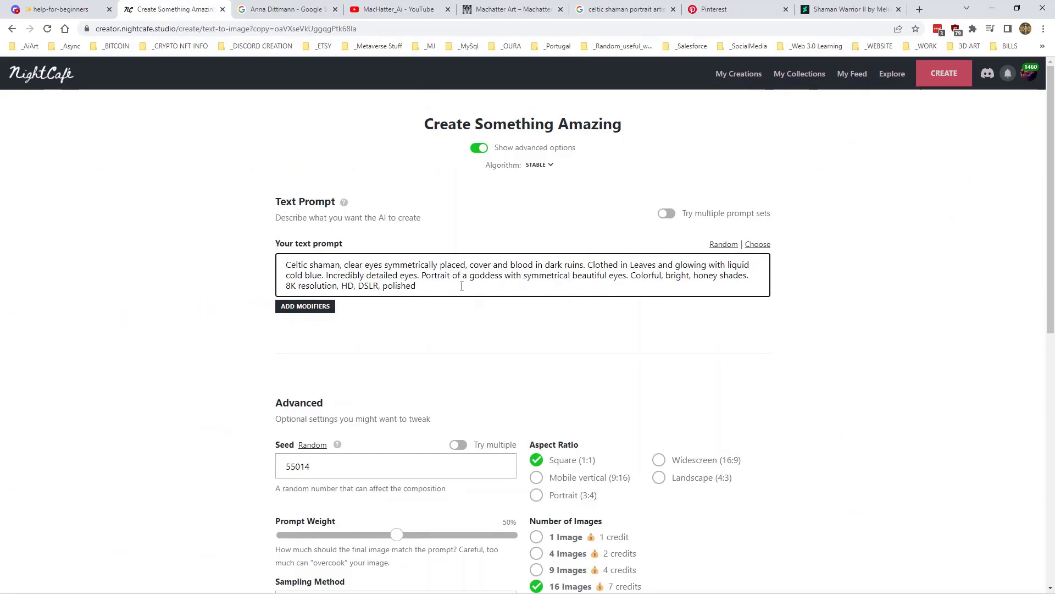
{"action": "type", "text": "artwork by"}
{"action": "type", "text": "meliwallisdottir"}
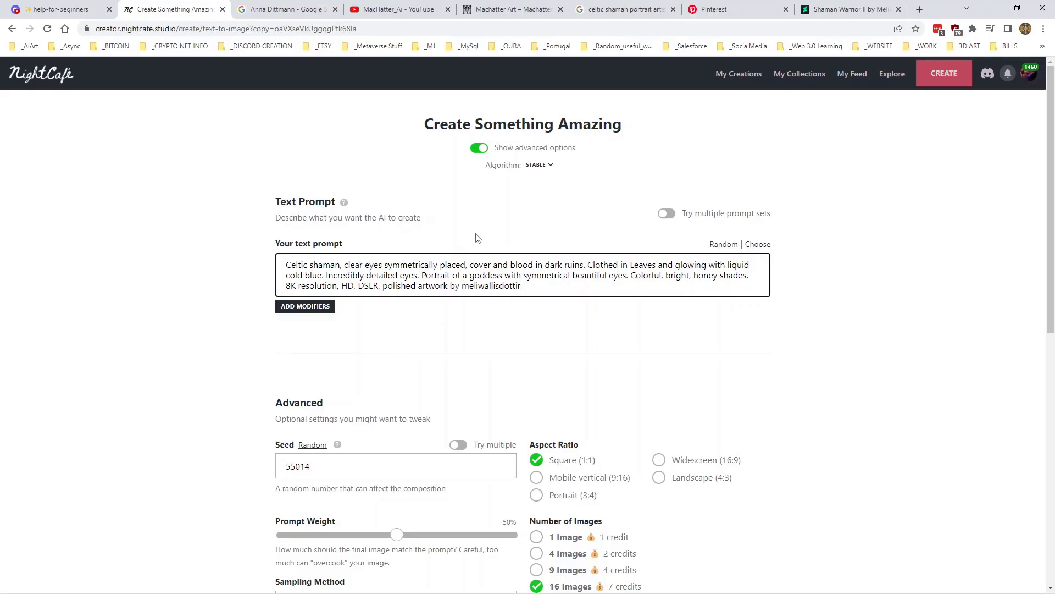
Submit the edited prompt and confirm spending 7 credits.
{"action": "scroll", "coordinate": [477, 237], "scroll_direction": "down", "scroll_amount": 9}
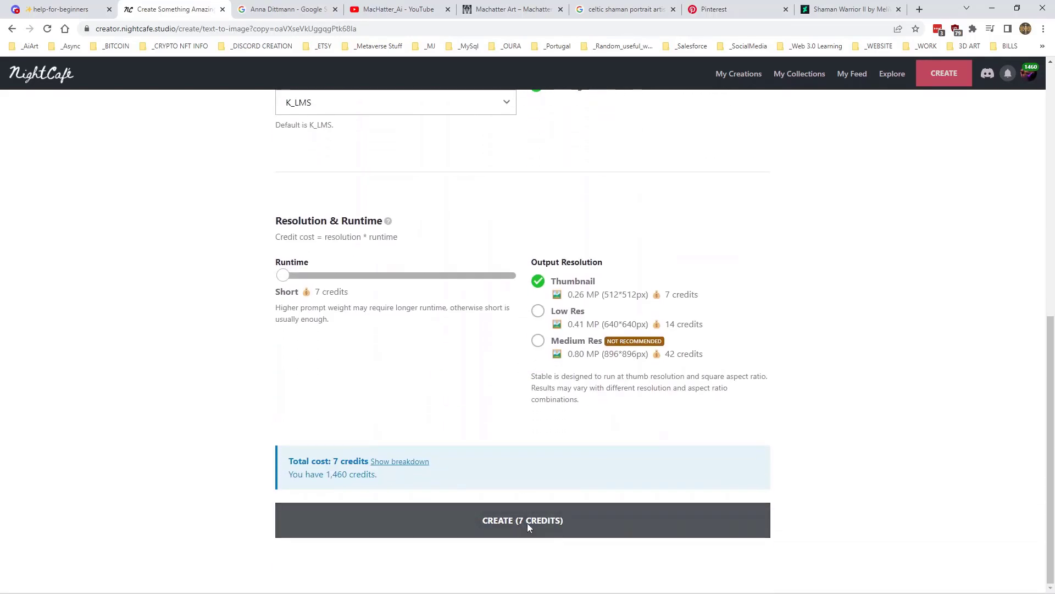
{"action": "left_click", "coordinate": [527, 521]}
{"action": "left_click", "coordinate": [597, 358]}
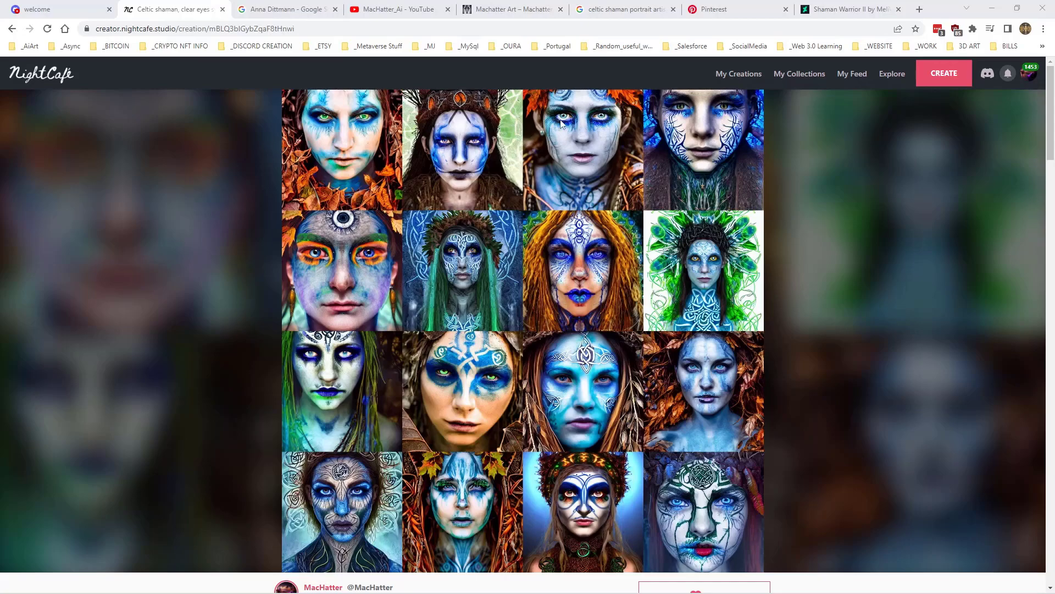
Make the third-eye portrait the creation's main image.
{"action": "scroll", "coordinate": [560, 175], "scroll_direction": "down", "scroll_amount": 3}
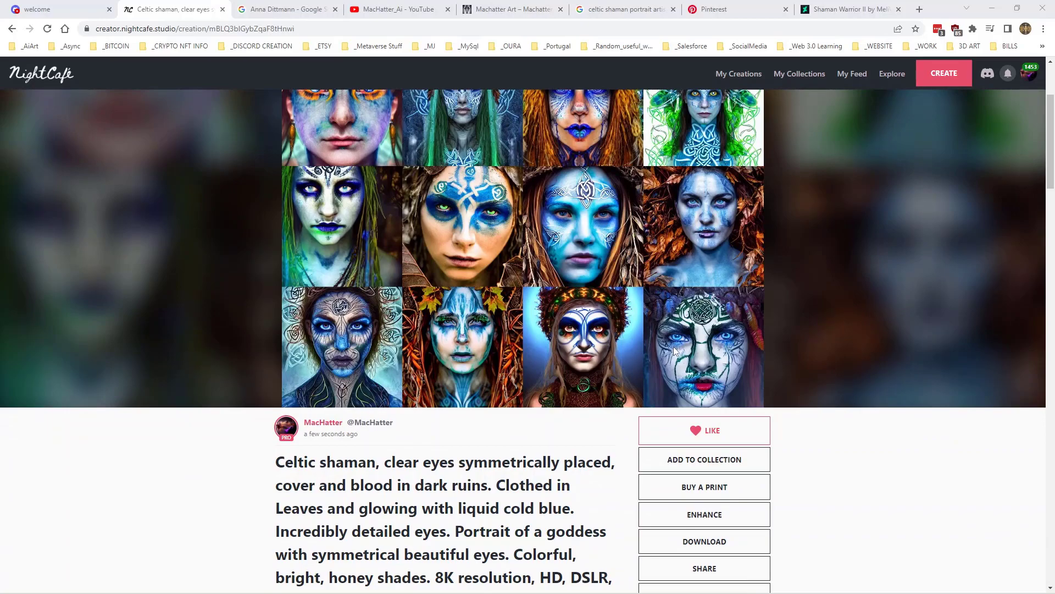
{"action": "scroll", "coordinate": [474, 307], "scroll_direction": "down", "scroll_amount": 9}
{"action": "scroll", "coordinate": [474, 308], "scroll_direction": "down", "scroll_amount": 4}
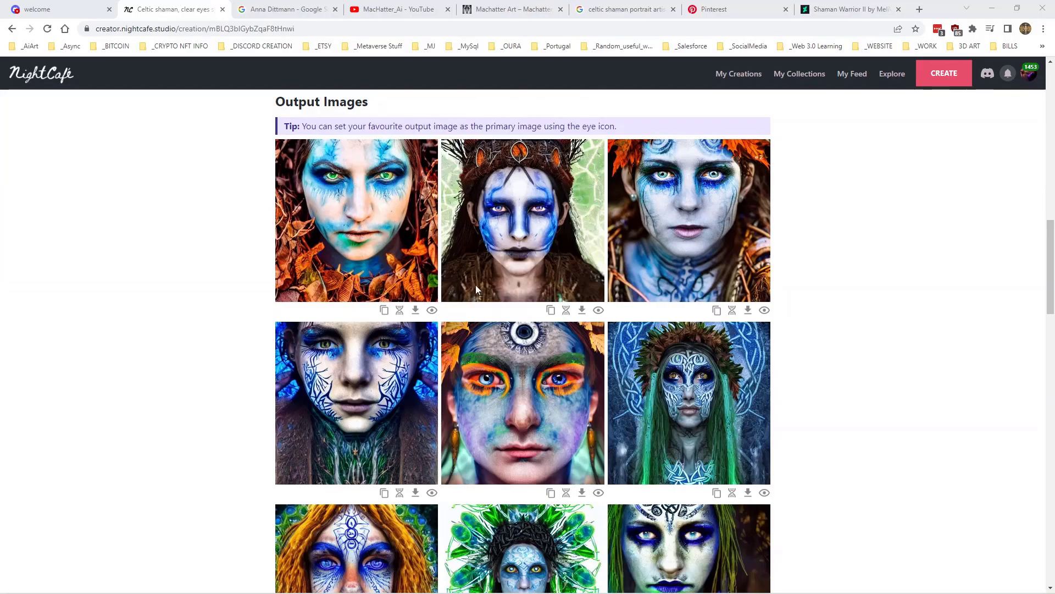
{"action": "scroll", "coordinate": [791, 308], "scroll_direction": "up", "scroll_amount": 8}
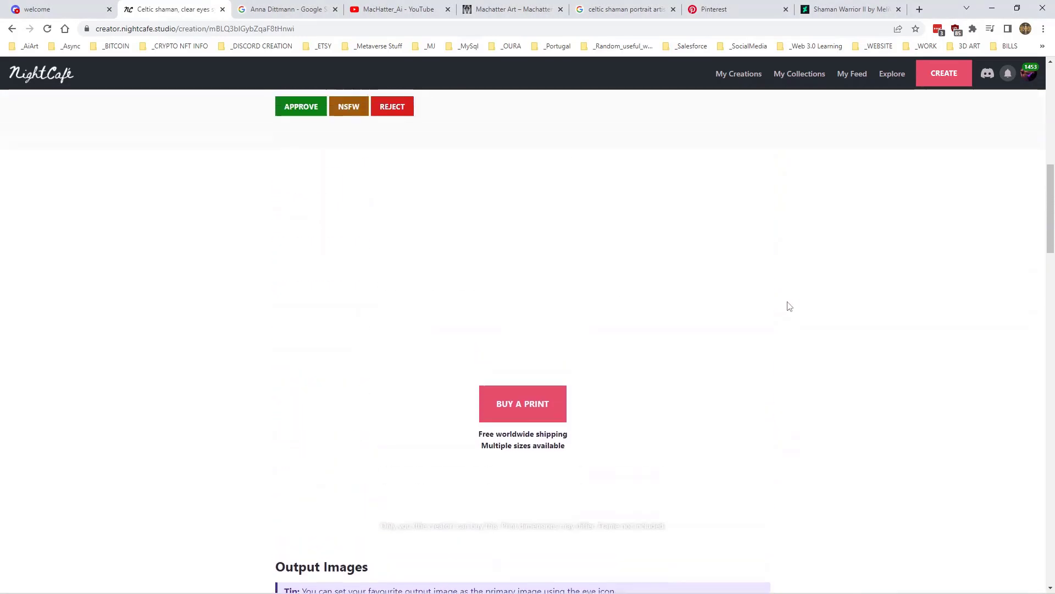
{"action": "scroll", "coordinate": [791, 308], "scroll_direction": "up", "scroll_amount": 11}
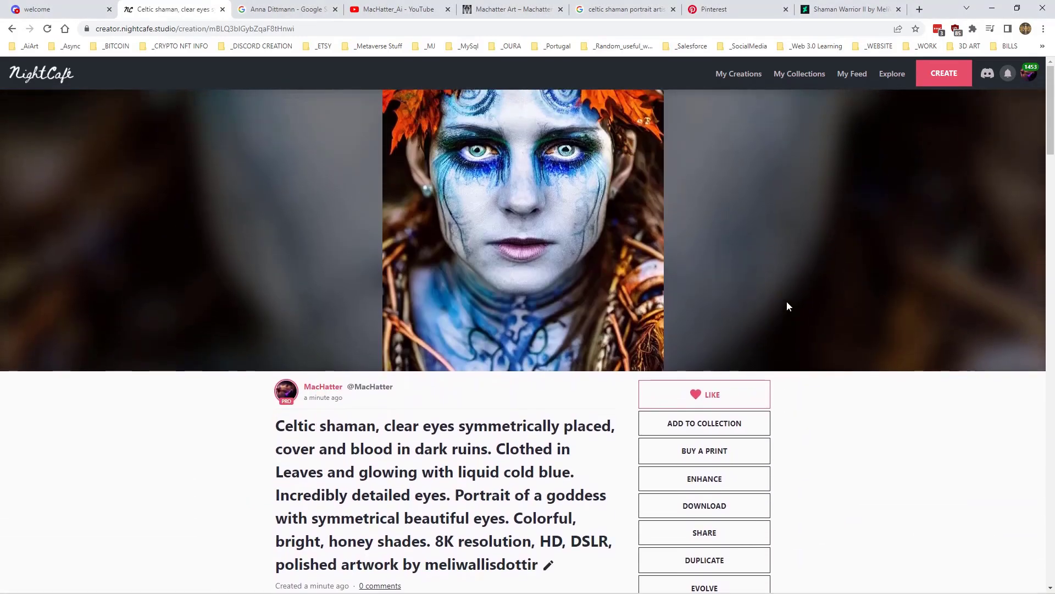
{"action": "scroll", "coordinate": [787, 302], "scroll_direction": "down", "scroll_amount": 6}
{"action": "scroll", "coordinate": [789, 306], "scroll_direction": "down", "scroll_amount": 14}
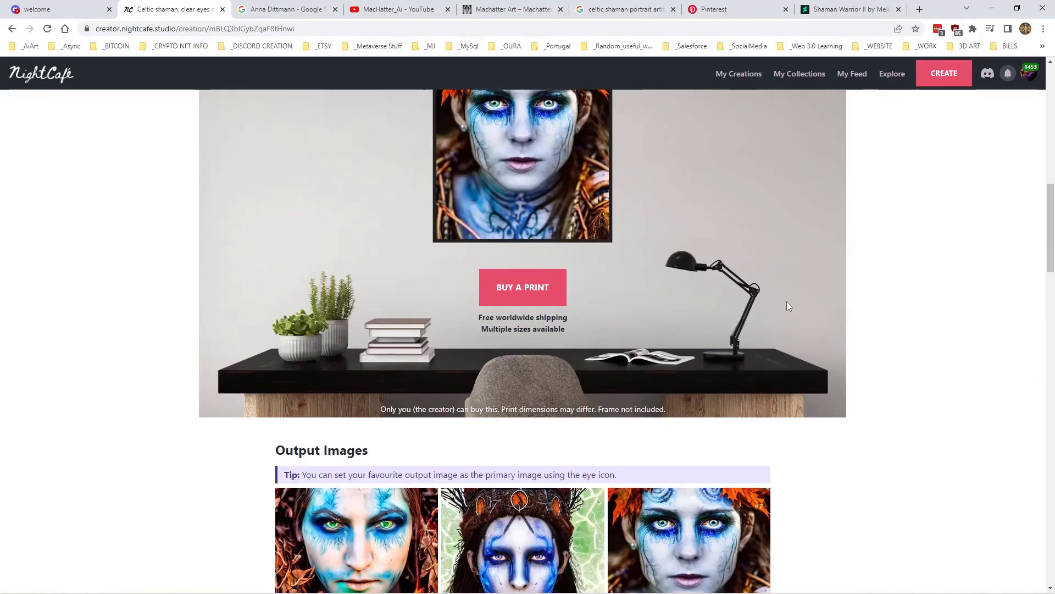
{"action": "scroll", "coordinate": [789, 306], "scroll_direction": "down", "scroll_amount": 5}
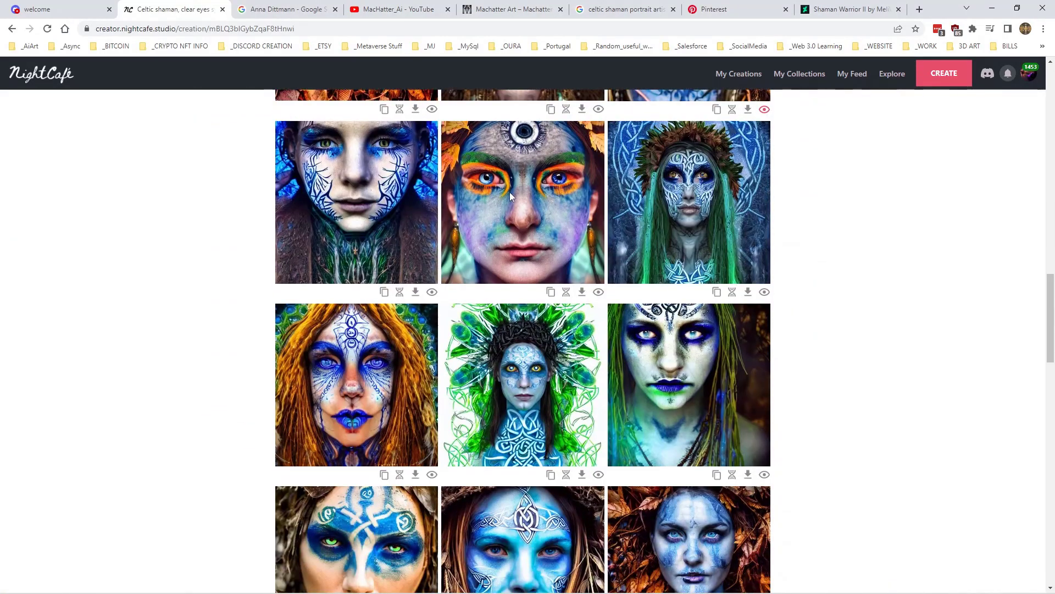
{"action": "left_click", "coordinate": [598, 293]}
{"action": "scroll", "coordinate": [782, 301], "scroll_direction": "up", "scroll_amount": 20}
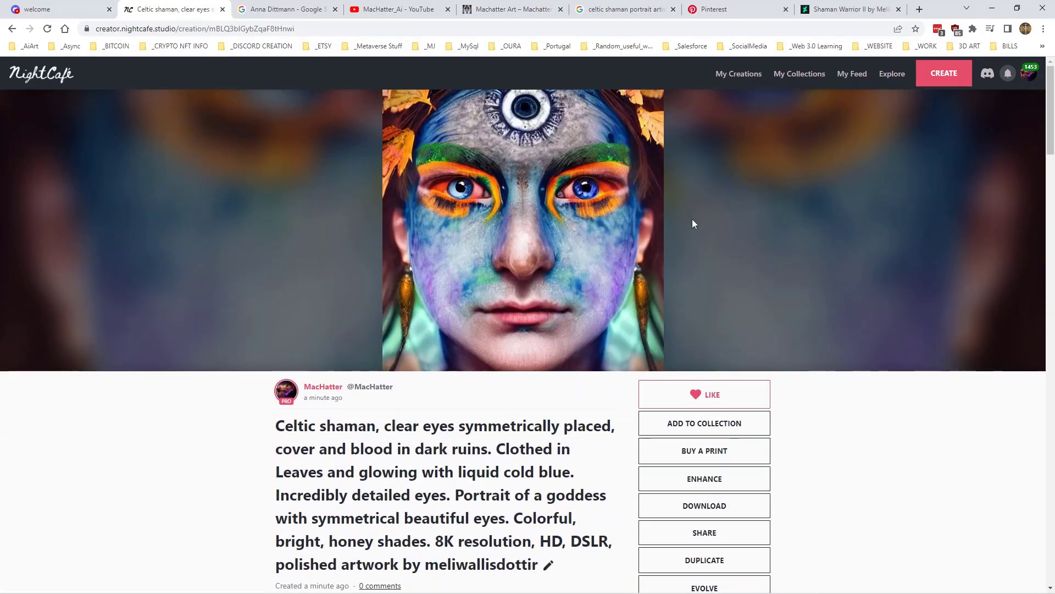
Switch the main image to the green-eyed portrait and return to the prompt area.
{"action": "scroll", "coordinate": [694, 219], "scroll_direction": "down", "scroll_amount": 14}
{"action": "scroll", "coordinate": [691, 228], "scroll_direction": "down", "scroll_amount": 4}
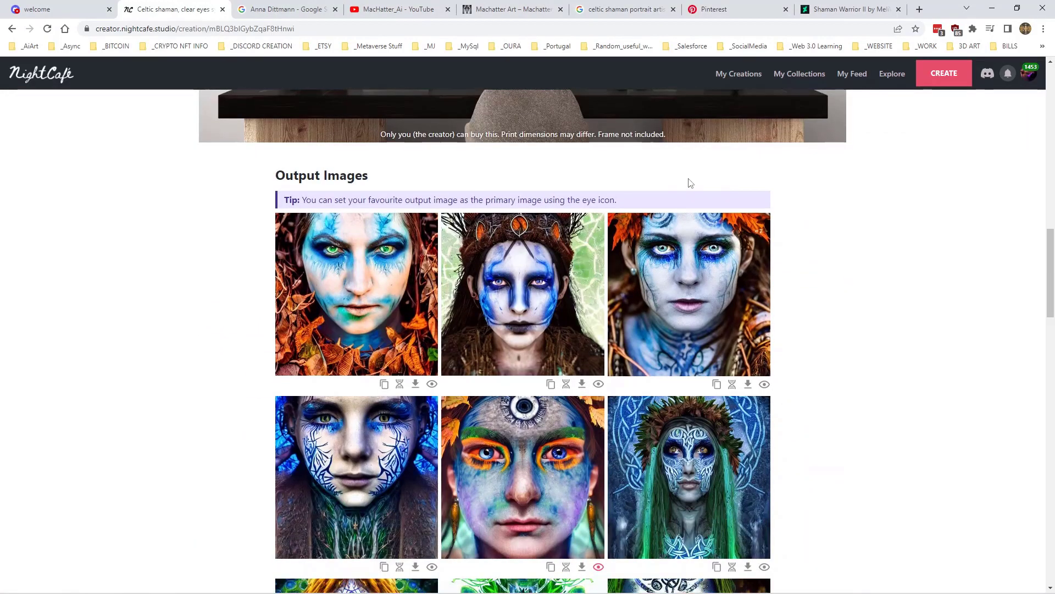
{"action": "scroll", "coordinate": [690, 182], "scroll_direction": "down", "scroll_amount": 2}
{"action": "scroll", "coordinate": [690, 183], "scroll_direction": "down", "scroll_amount": 6}
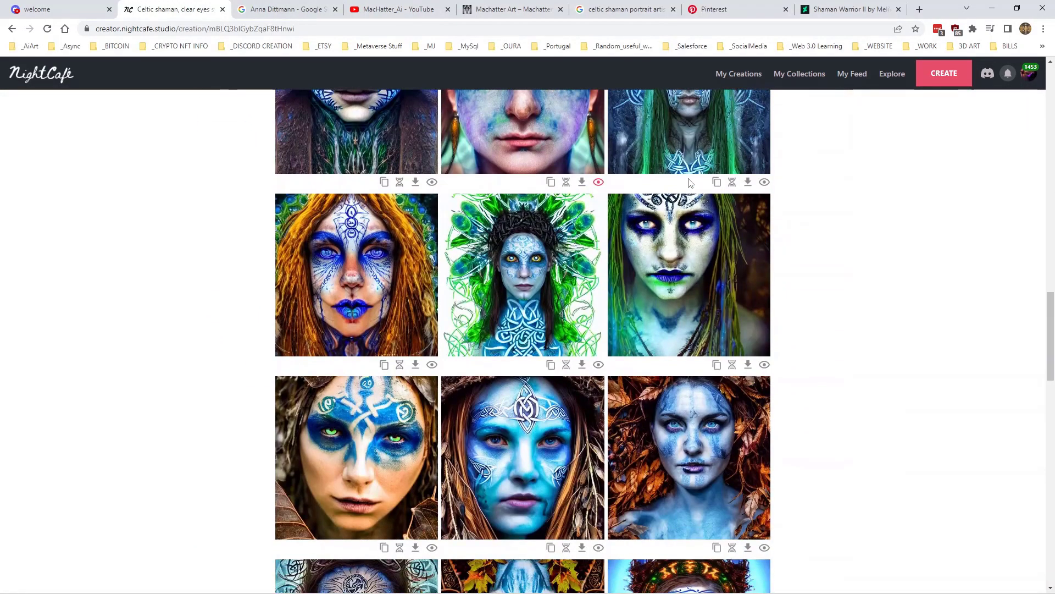
{"action": "scroll", "coordinate": [690, 183], "scroll_direction": "down", "scroll_amount": 2}
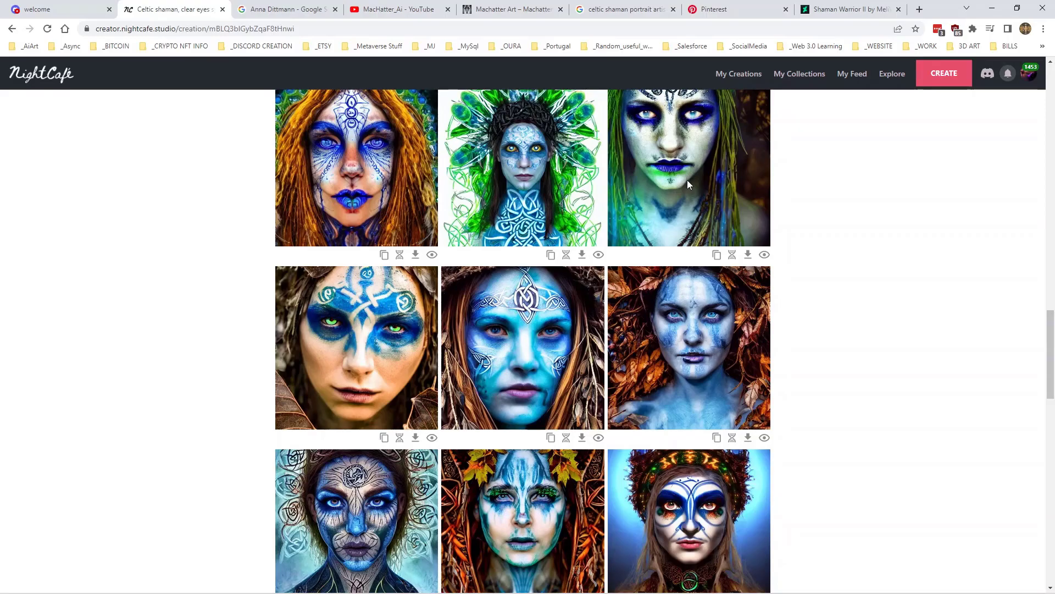
{"action": "scroll", "coordinate": [687, 185], "scroll_direction": "down", "scroll_amount": 3}
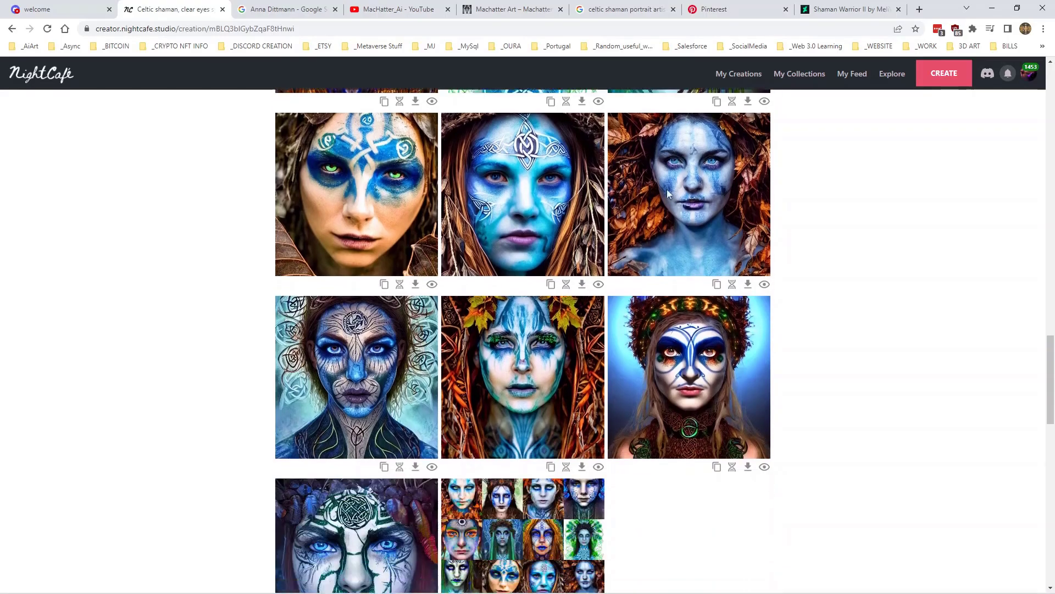
{"action": "left_click", "coordinate": [432, 273]}
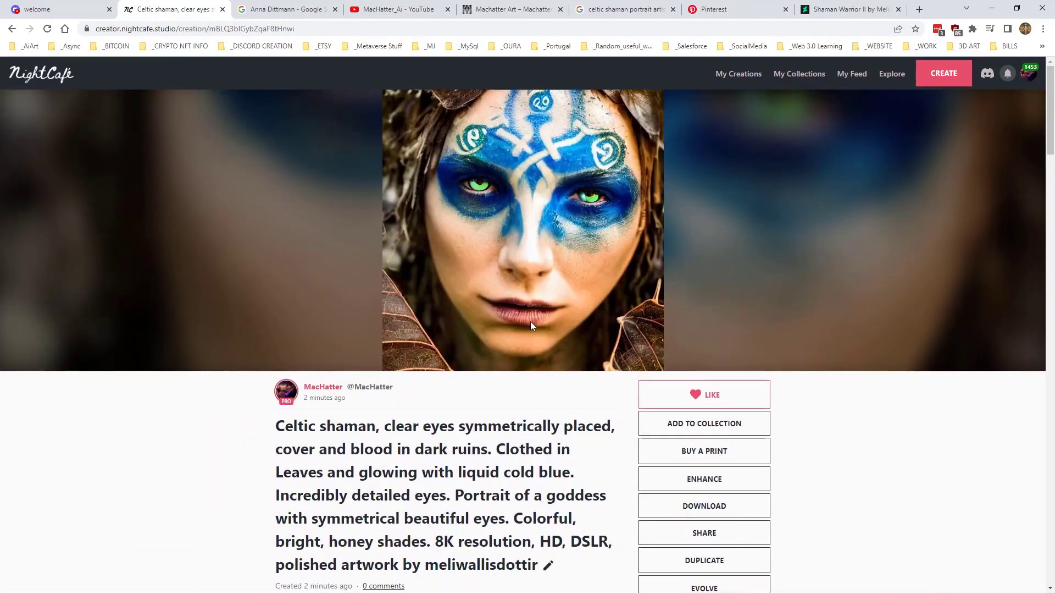
{"action": "scroll", "coordinate": [530, 321], "scroll_direction": "down", "scroll_amount": 15}
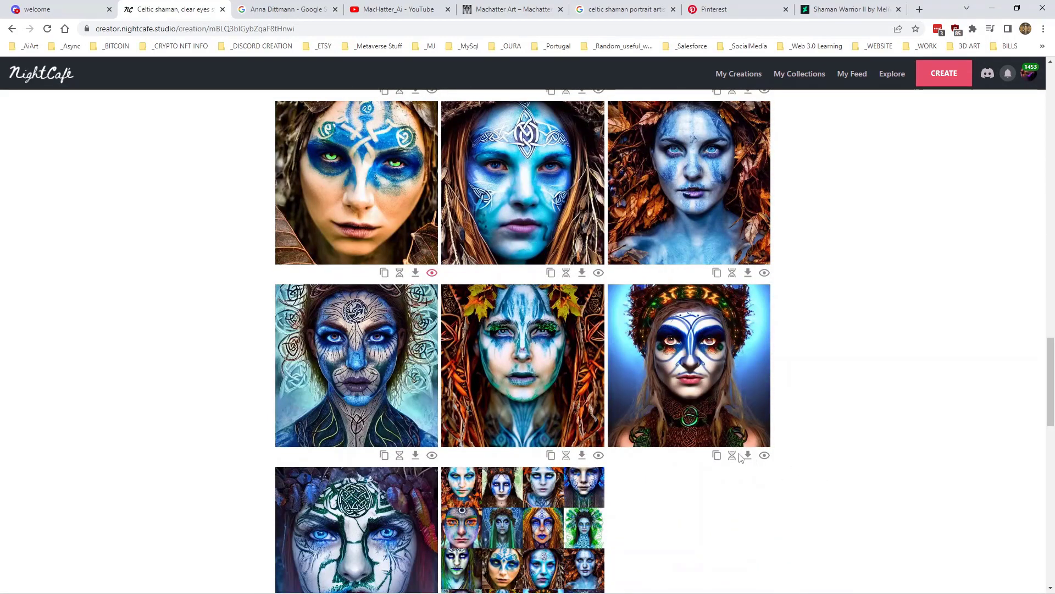
{"action": "scroll", "coordinate": [740, 456], "scroll_direction": "down", "scroll_amount": 4}
{"action": "scroll", "coordinate": [737, 455], "scroll_direction": "up", "scroll_amount": 6}
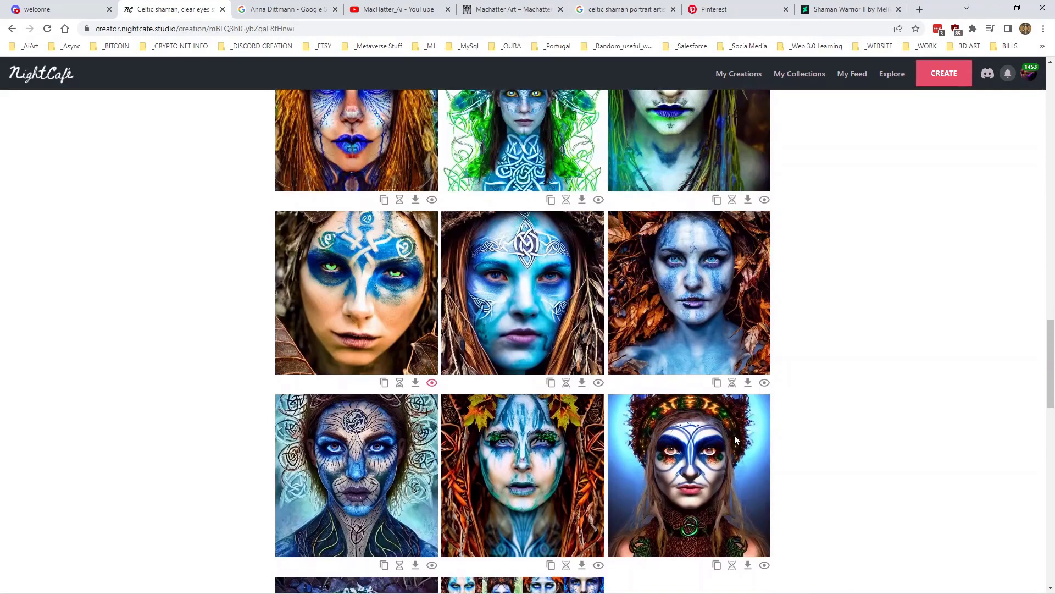
{"action": "scroll", "coordinate": [737, 440], "scroll_direction": "up", "scroll_amount": 12}
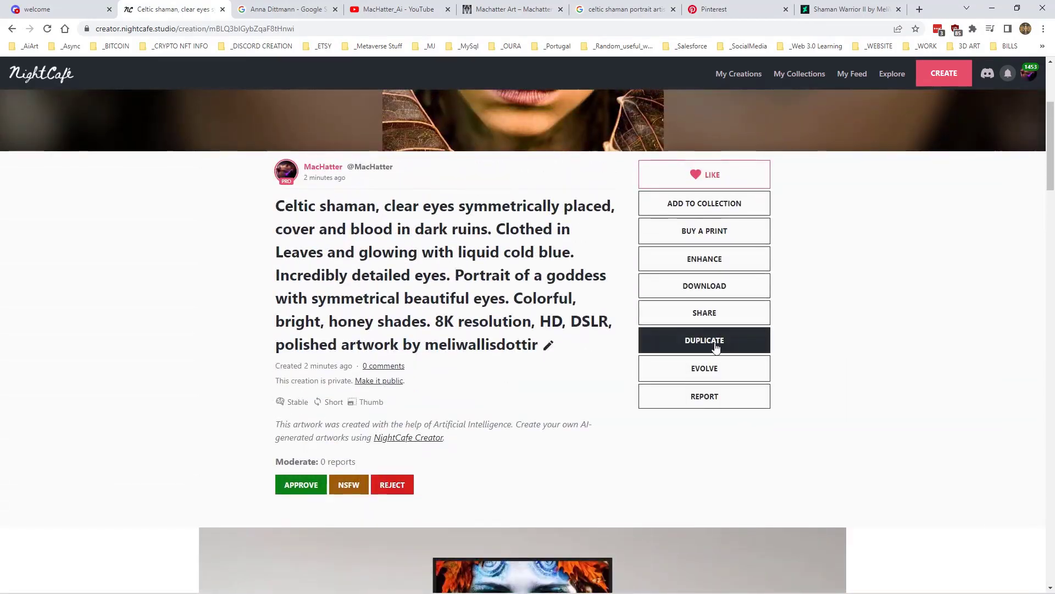
Duplicate the creation and delete 'HD, DSLR' from the copied prompt.
{"action": "left_click", "coordinate": [717, 344]}
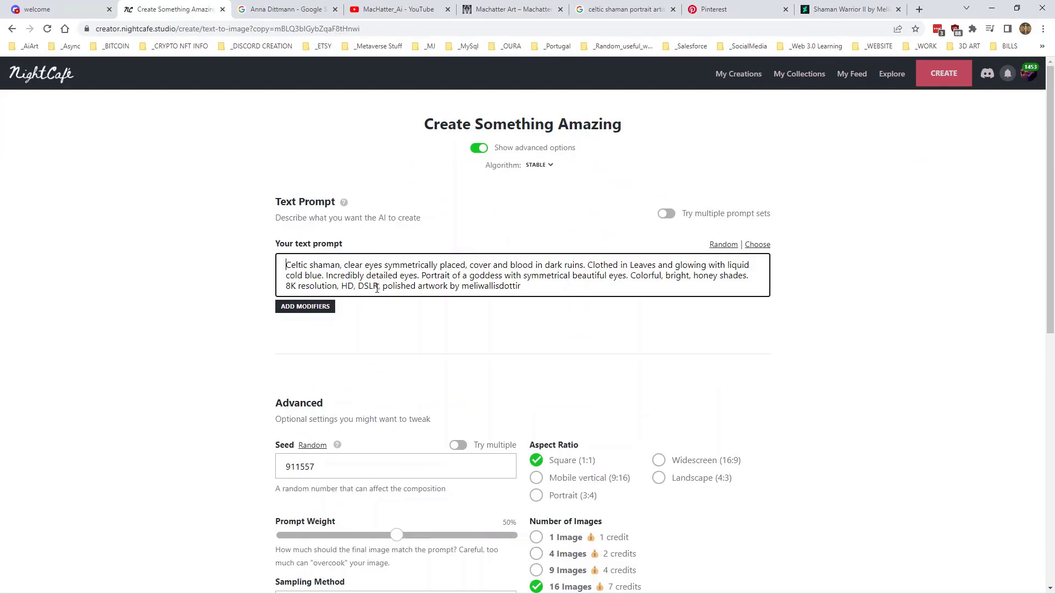
{"action": "left_click_drag", "start_coordinate": [378, 288], "coordinate": [342, 288]}
{"action": "key", "text": "BackSpace"}
{"action": "key", "text": "BackSpace"}
{"action": "key", "text": "BackSpace"}
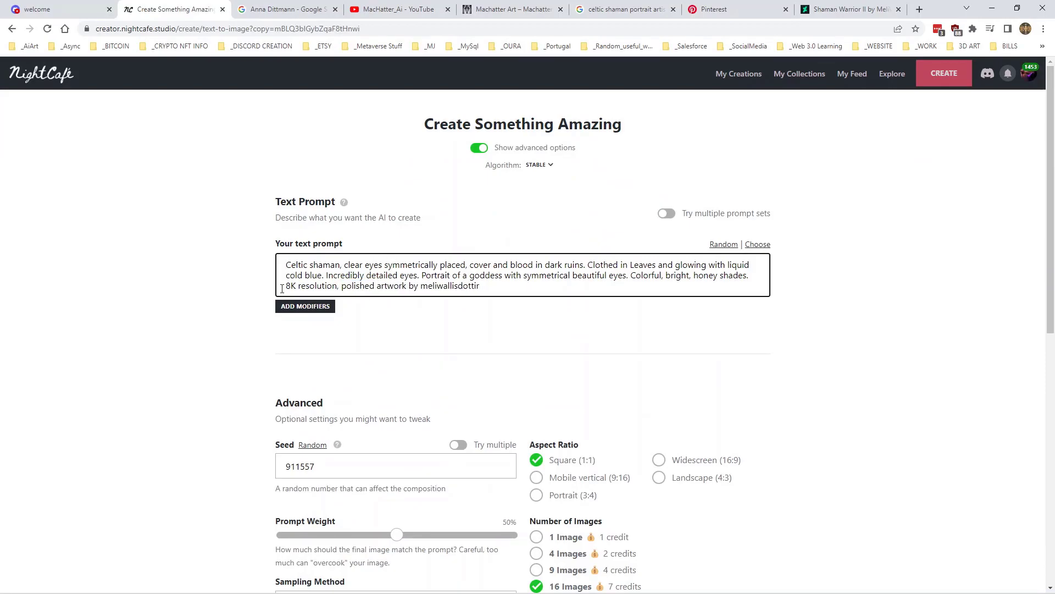
Change 8K to 32K resolution and add 'ultra sharp,' after it.
{"action": "key", "text": "BackSpace"}
{"action": "type", "text": "32"}
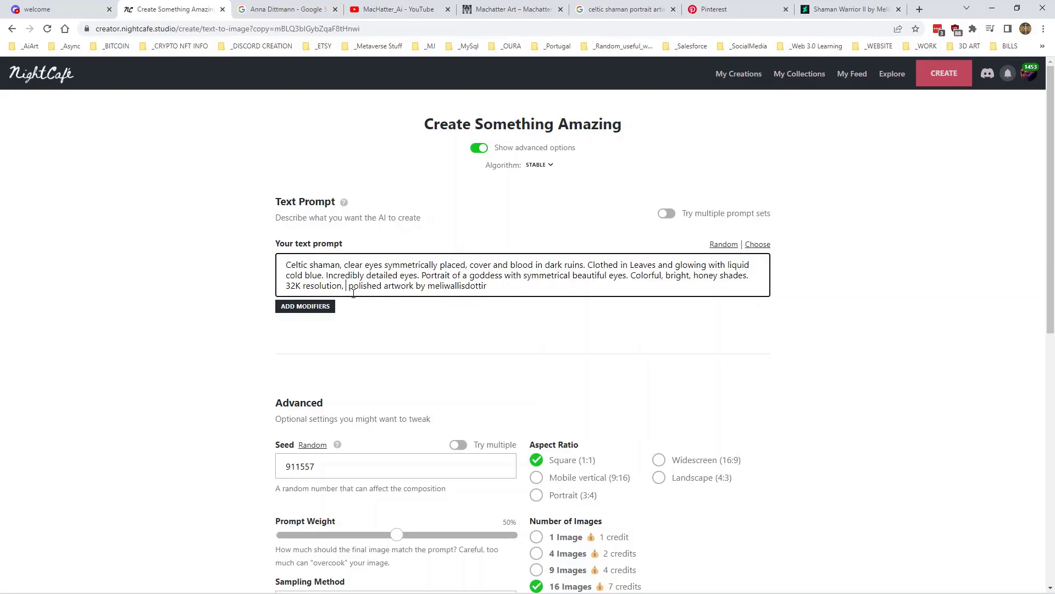
{"action": "type", "text": "ultra sharp"}
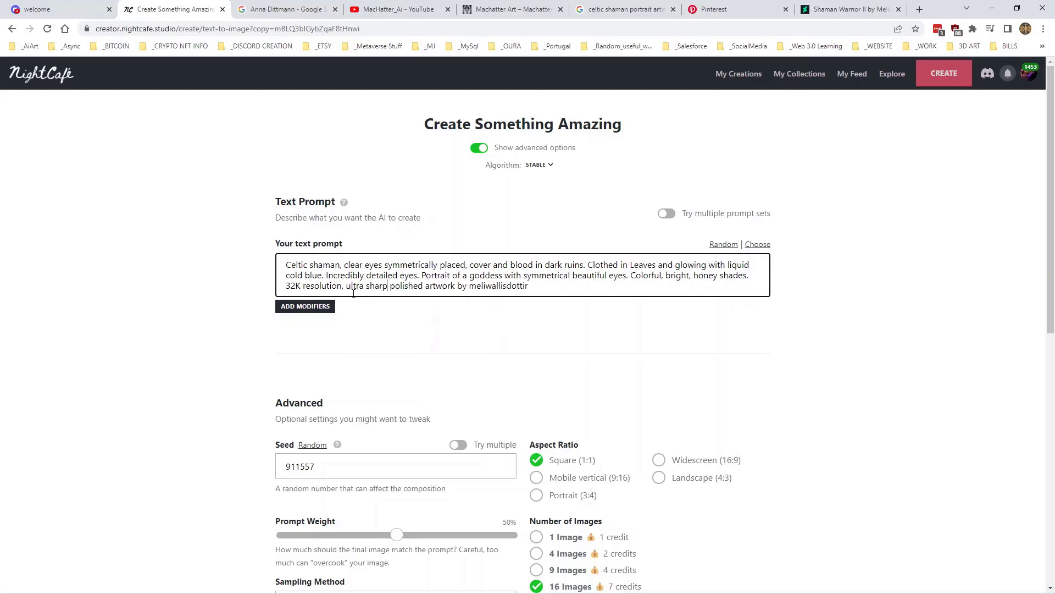
{"action": "type", "text": ", hi"}
{"action": "type", "text": "-def"}
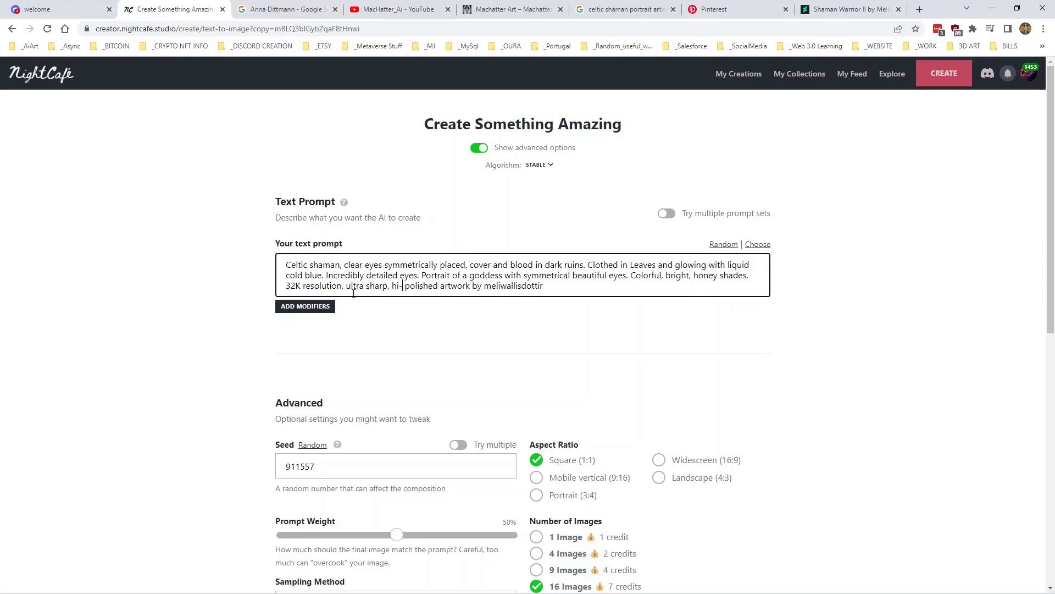
{"action": "key", "text": "BackSpace"}
{"action": "key", "text": "BackSpace"}
{"action": "key", "text": "BackSpace"}
{"action": "key", "text": "BackSpace"}
{"action": "key", "text": "BackSpace"}
{"action": "key", "text": "BackSpace"}
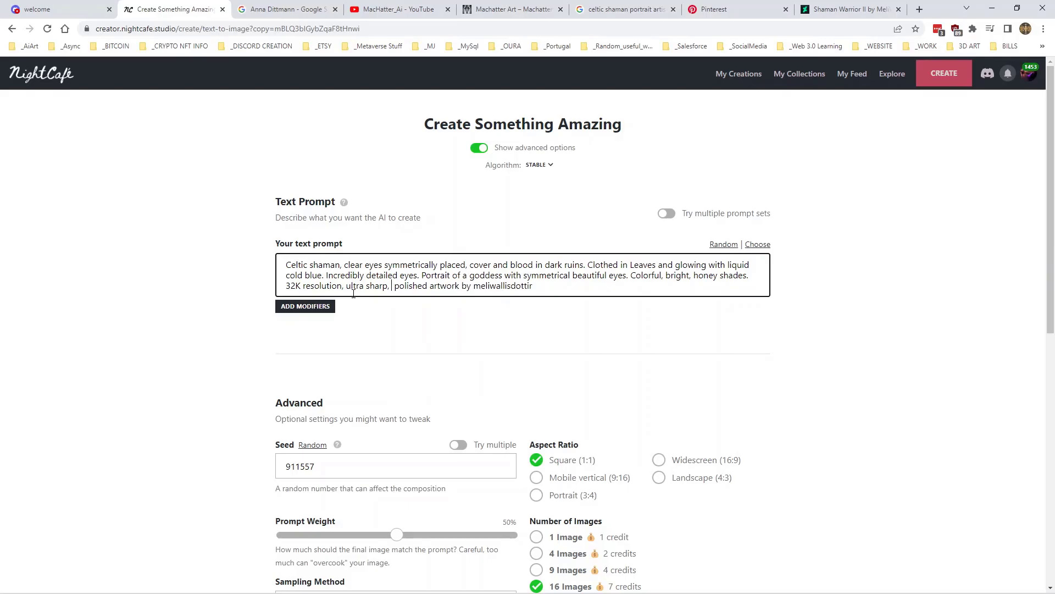
{"action": "left_click", "coordinate": [305, 306]}
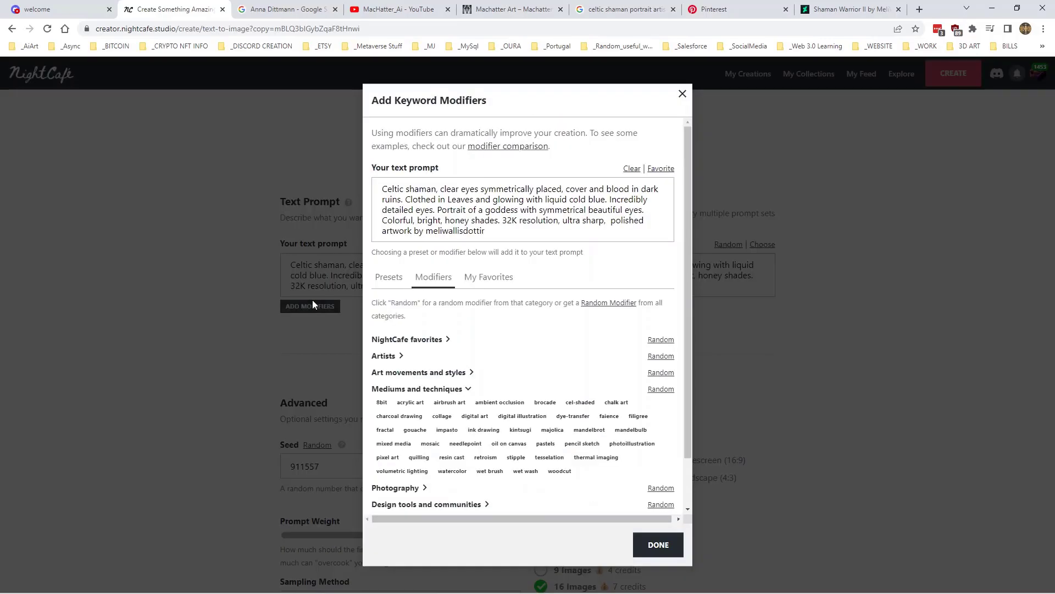
{"action": "scroll", "coordinate": [501, 325], "scroll_direction": "down", "scroll_amount": 1}
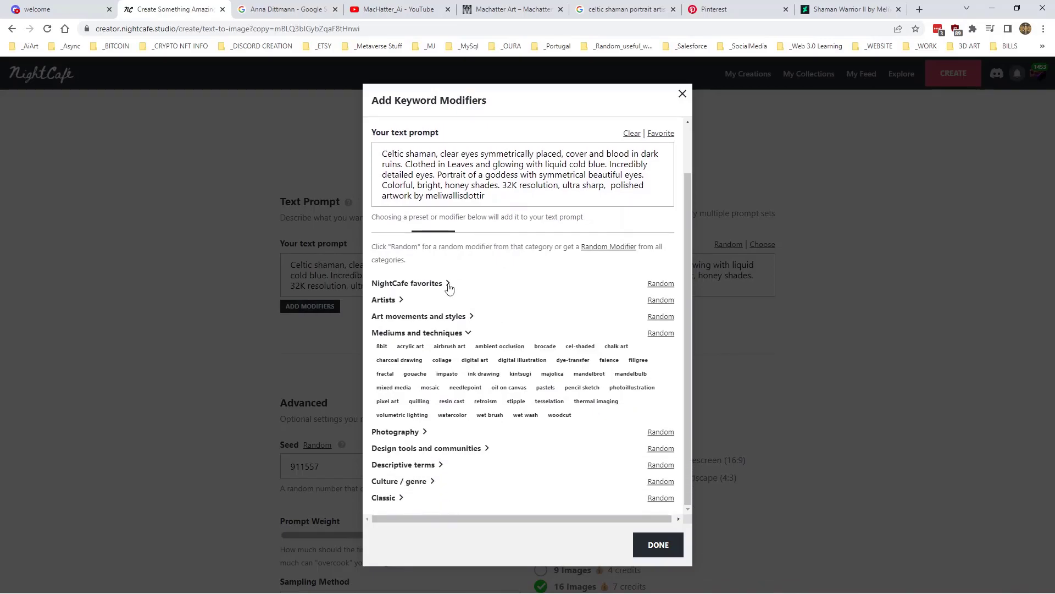
{"action": "left_click", "coordinate": [454, 316]}
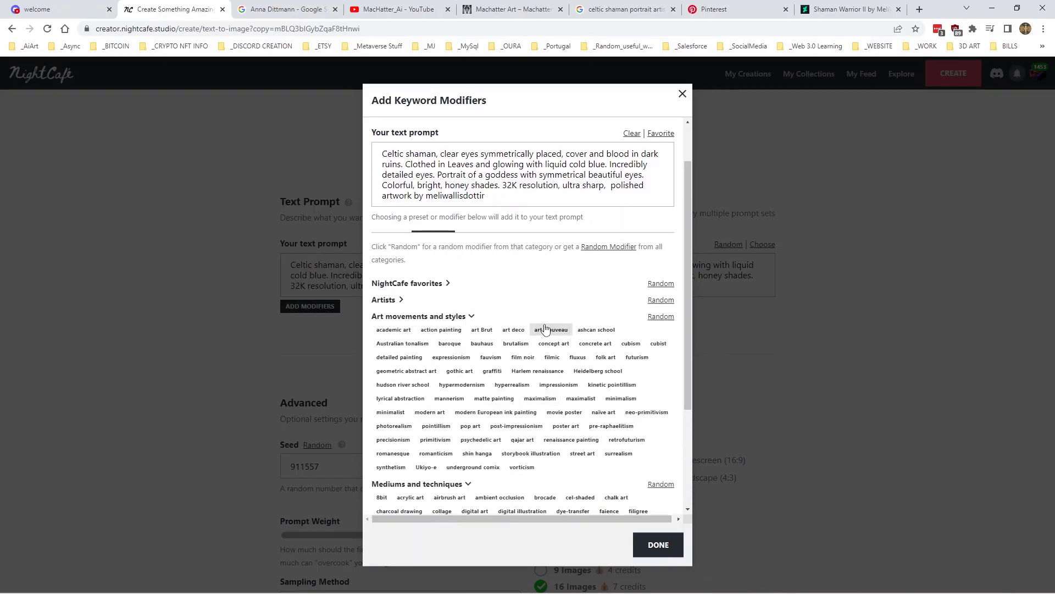
{"action": "left_click", "coordinate": [422, 317]}
{"action": "left_click", "coordinate": [418, 336]}
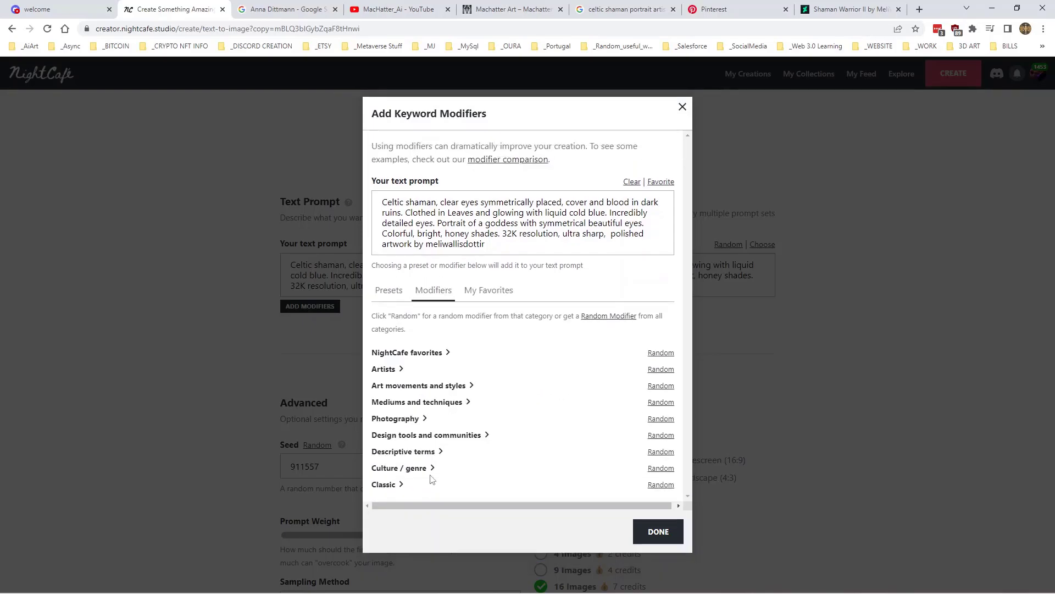
{"action": "left_click", "coordinate": [421, 418]}
{"action": "scroll", "coordinate": [482, 386], "scroll_direction": "down", "scroll_amount": 1}
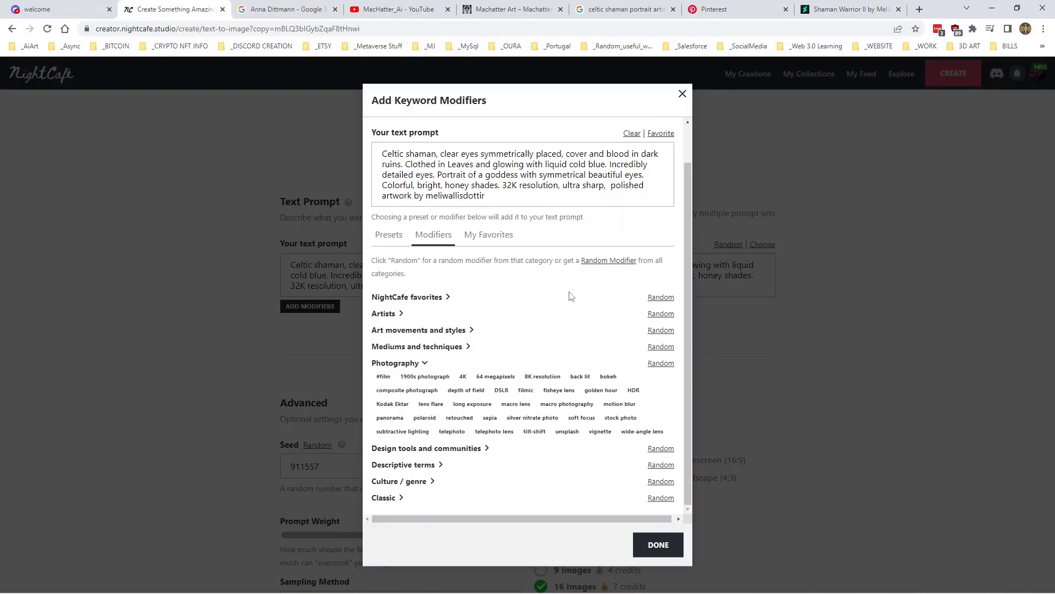
{"action": "left_click", "coordinate": [621, 418]}
{"action": "left_click", "coordinate": [463, 376]}
{"action": "left_click", "coordinate": [657, 544]}
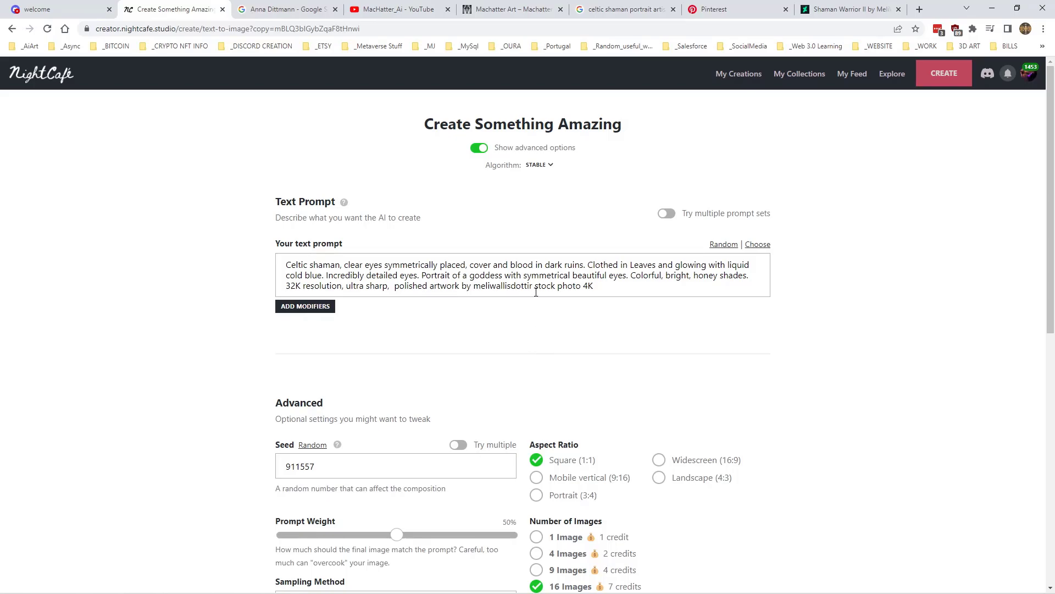
{"action": "left_click_drag", "start_coordinate": [536, 292], "coordinate": [604, 291]}
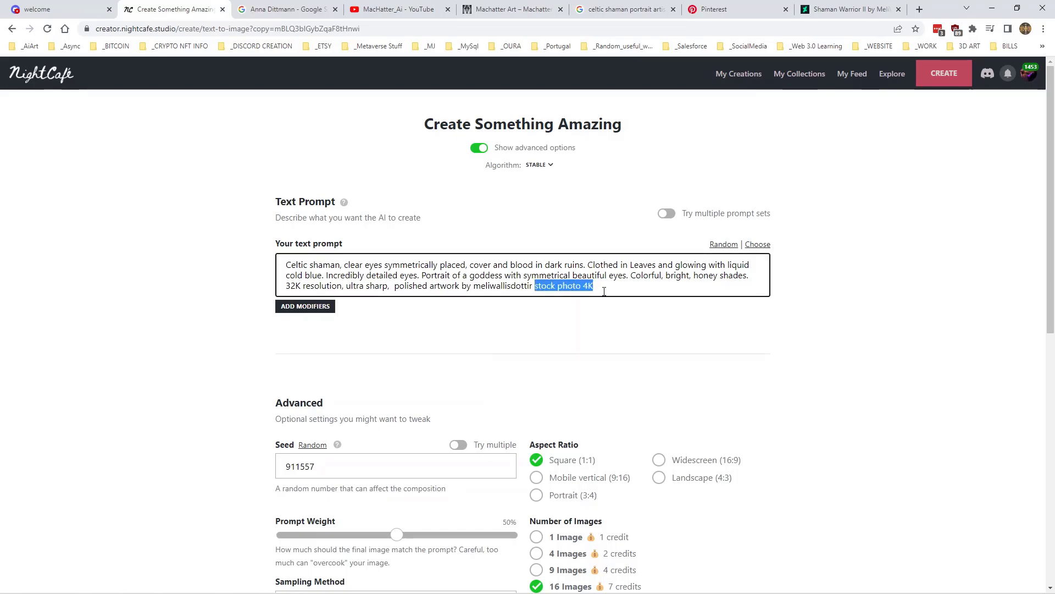
{"action": "key", "text": "BackSpace"}
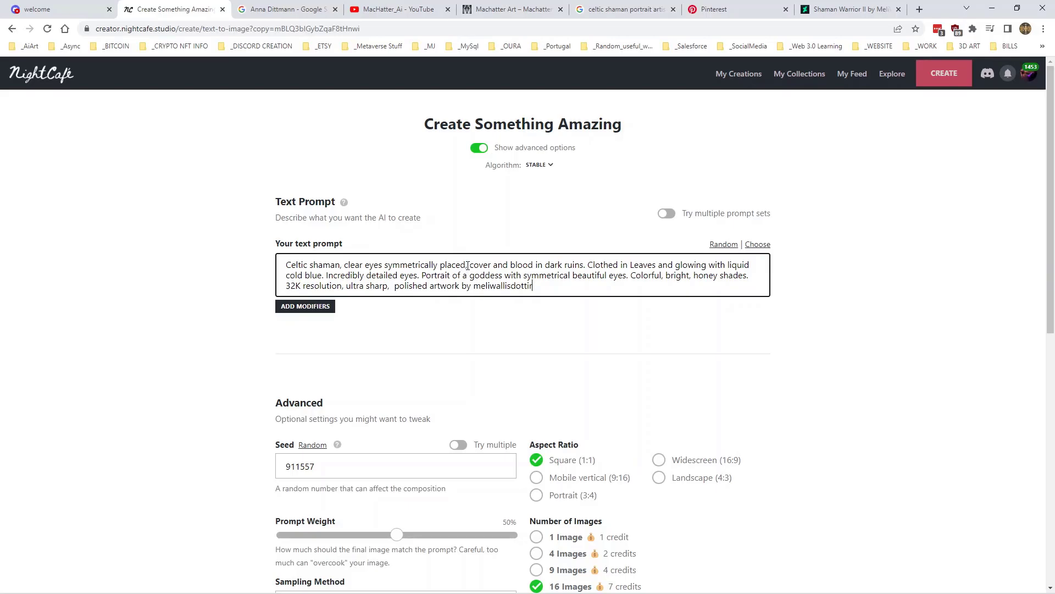
Replace the comma after 'placed' with 'stock photo 4K,' in the prompt.
{"action": "key", "text": "BackSpace"}
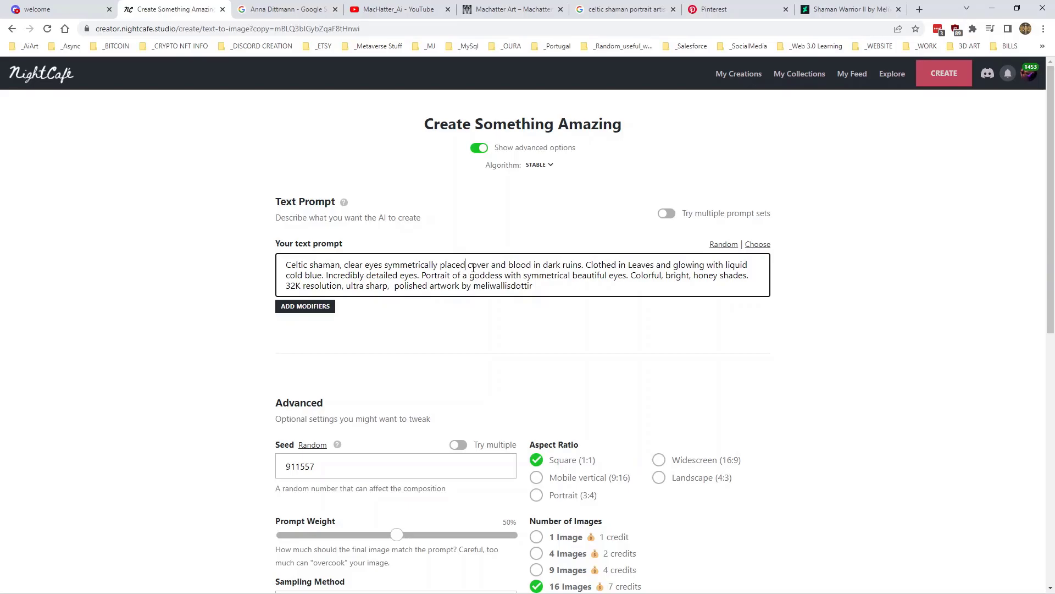
{"action": "type", "text": "stock photo 4K"}
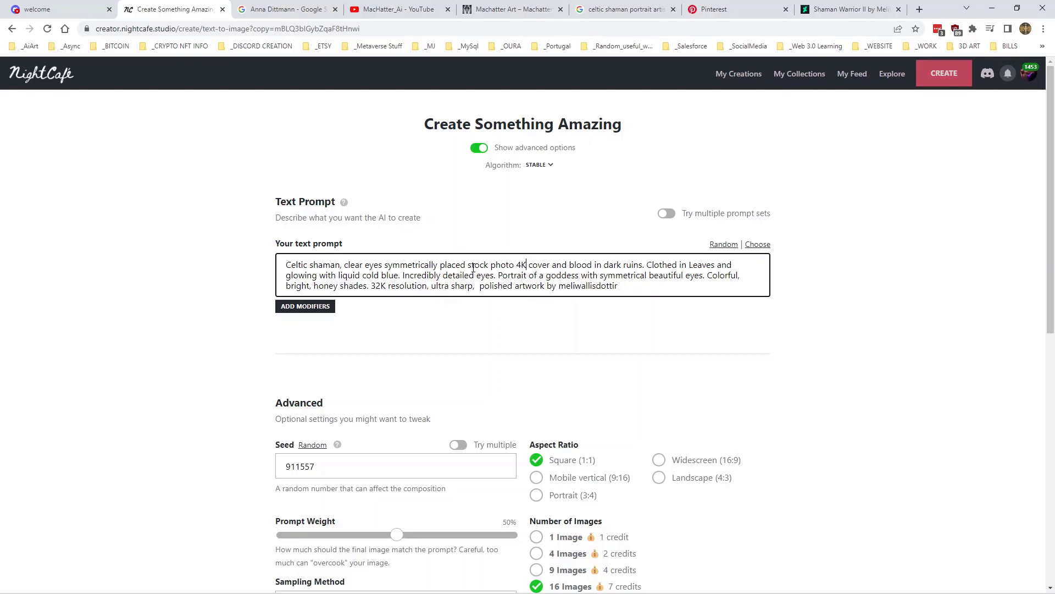
{"action": "type", "text": ","}
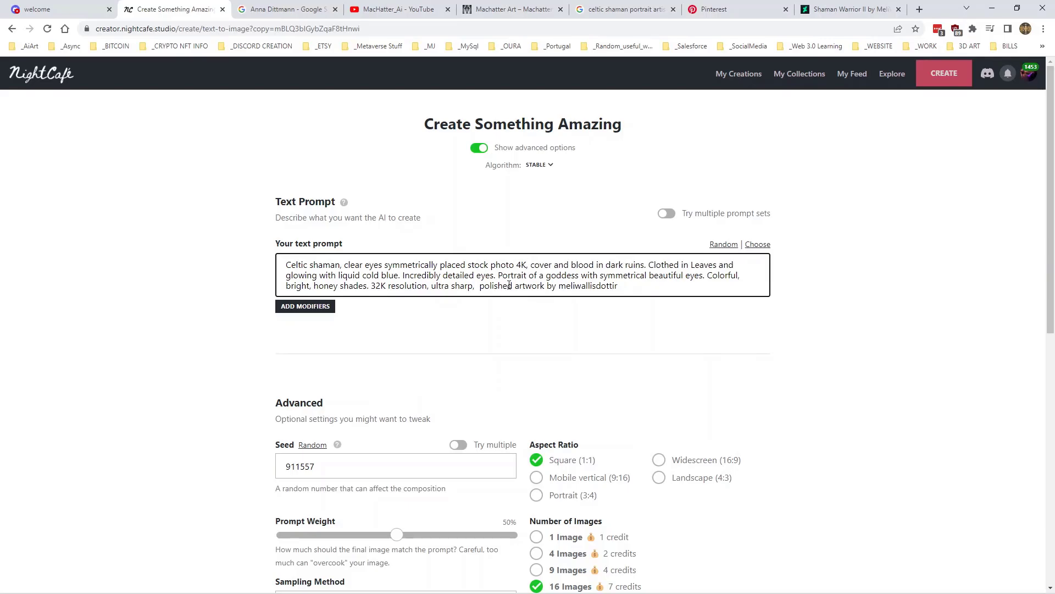
{"action": "scroll", "coordinate": [504, 283], "scroll_direction": "down", "scroll_amount": 3}
Switch the sampling method to K_HEUN and generate the 16-image grid for 7 credits.
{"action": "left_click", "coordinate": [352, 443]}
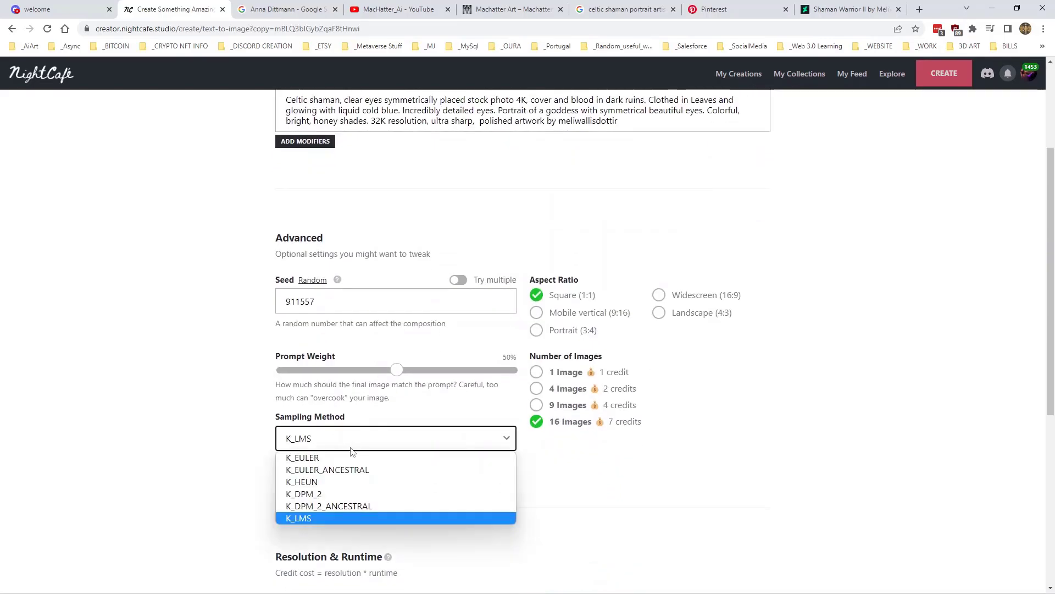
{"action": "left_click", "coordinate": [349, 489]}
{"action": "scroll", "coordinate": [630, 437], "scroll_direction": "down", "scroll_amount": 5}
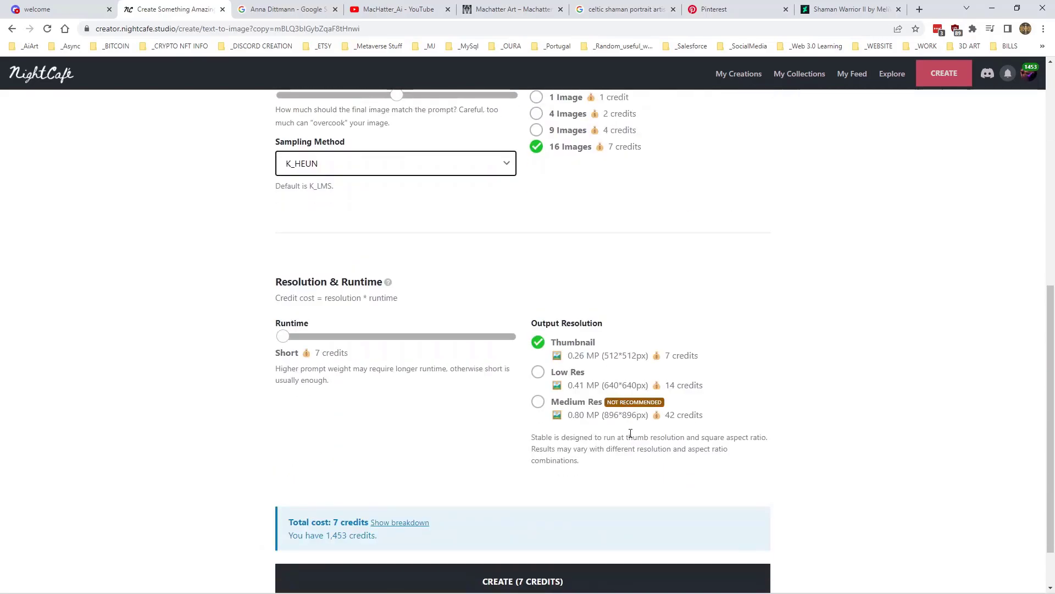
{"action": "scroll", "coordinate": [560, 330], "scroll_direction": "up", "scroll_amount": 2}
{"action": "scroll", "coordinate": [673, 322], "scroll_direction": "down", "scroll_amount": 3}
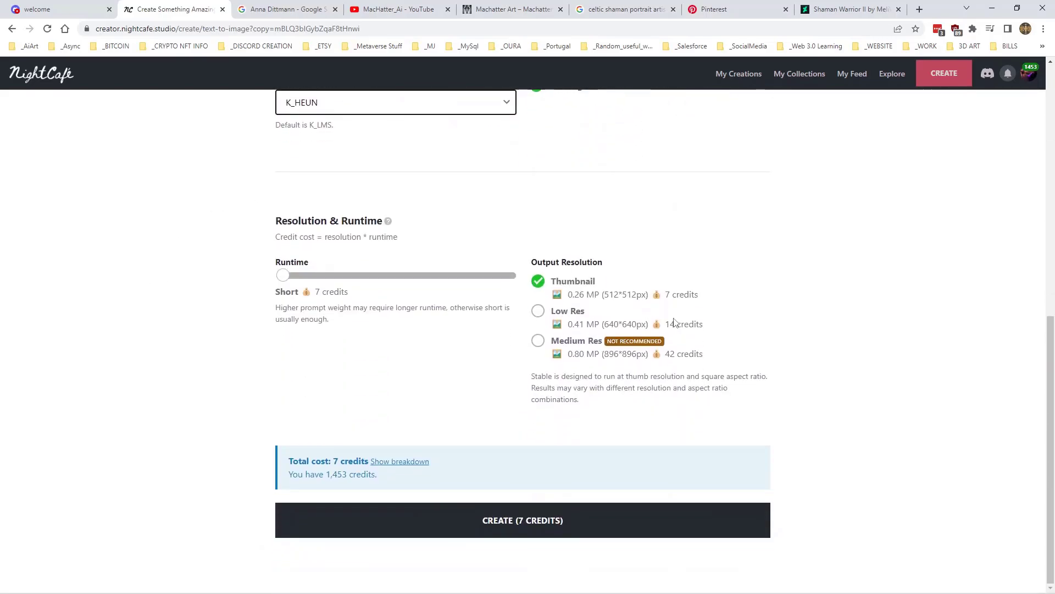
{"action": "left_click", "coordinate": [544, 520]}
{"action": "left_click", "coordinate": [598, 358]}
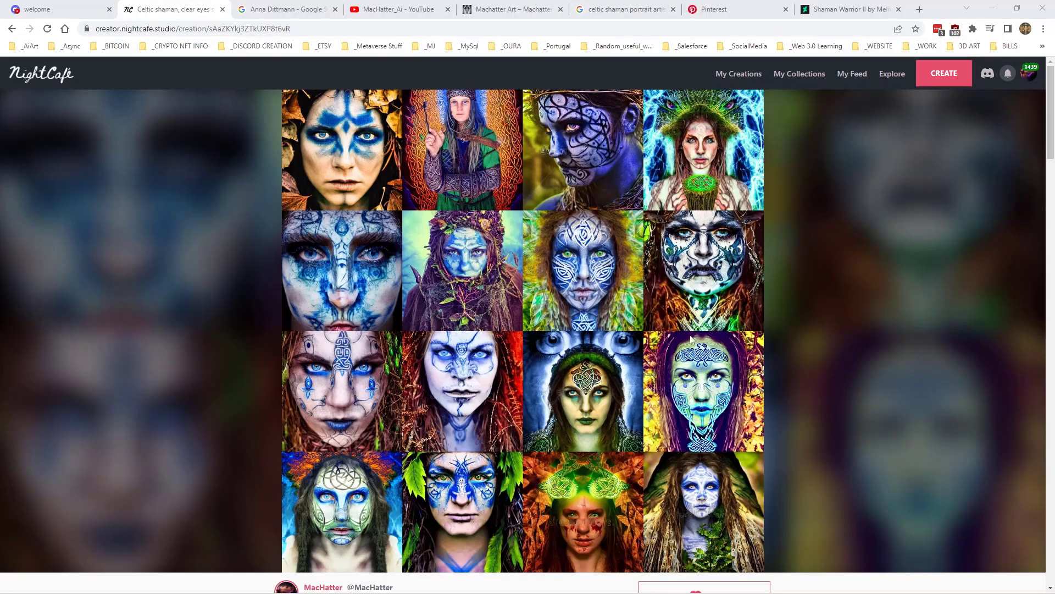
Highlight the 'stock photo' words in the new creation's prompt and review the page.
{"action": "scroll", "coordinate": [683, 344], "scroll_direction": "down", "scroll_amount": 6}
{"action": "scroll", "coordinate": [684, 344], "scroll_direction": "down", "scroll_amount": 1}
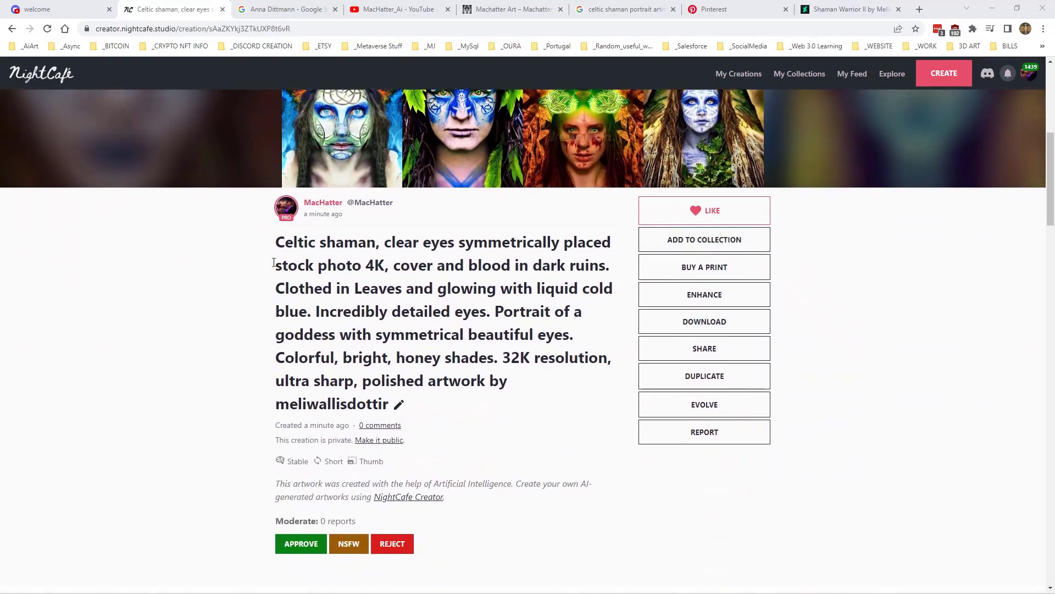
{"action": "left_click_drag", "start_coordinate": [273, 266], "coordinate": [376, 265]}
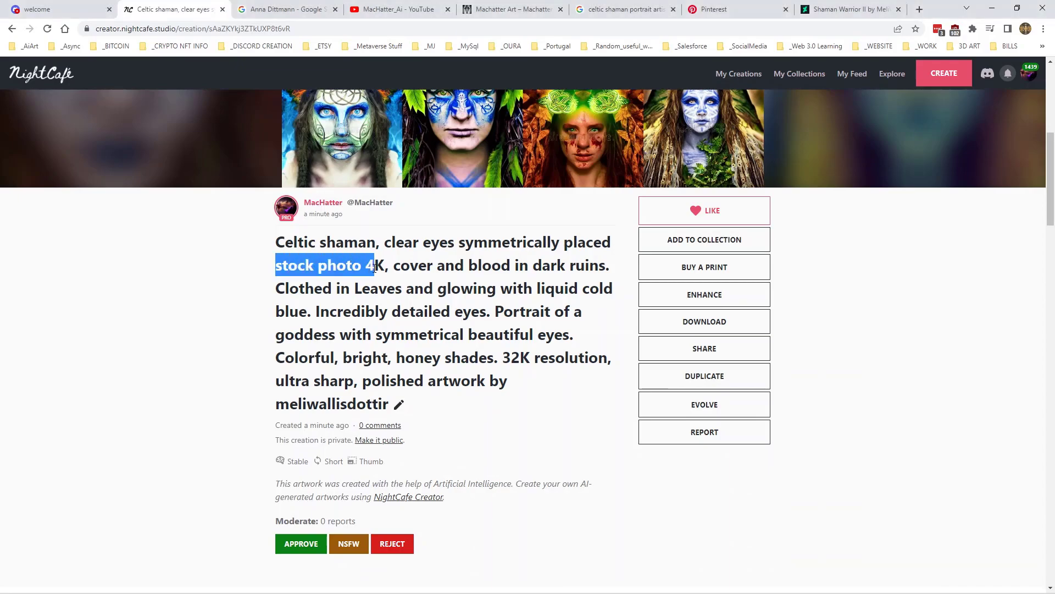
{"action": "scroll", "coordinate": [383, 288], "scroll_direction": "up", "scroll_amount": 4}
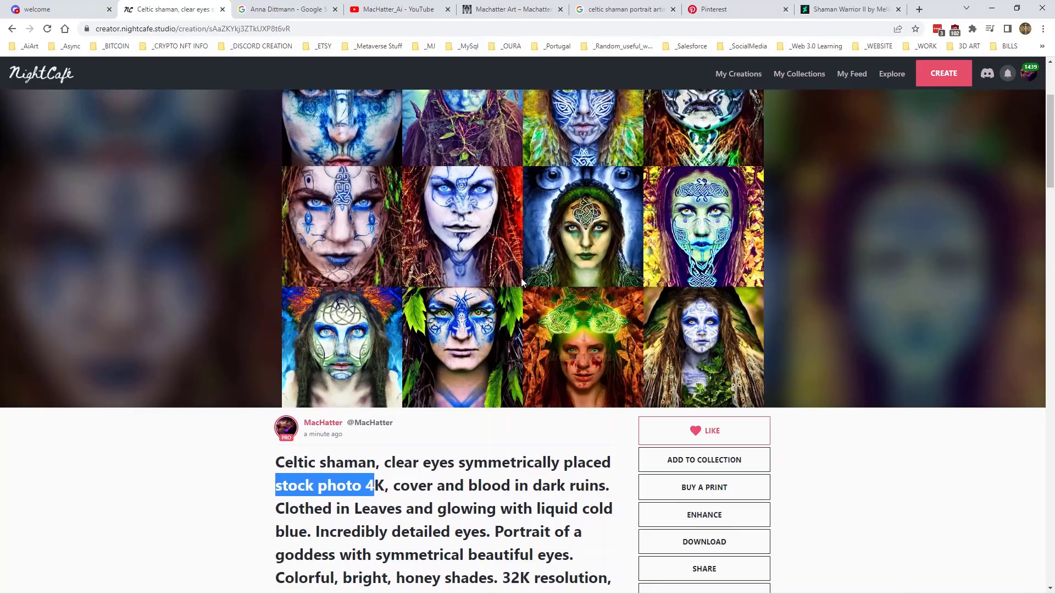
{"action": "scroll", "coordinate": [472, 245], "scroll_direction": "down", "scroll_amount": 12}
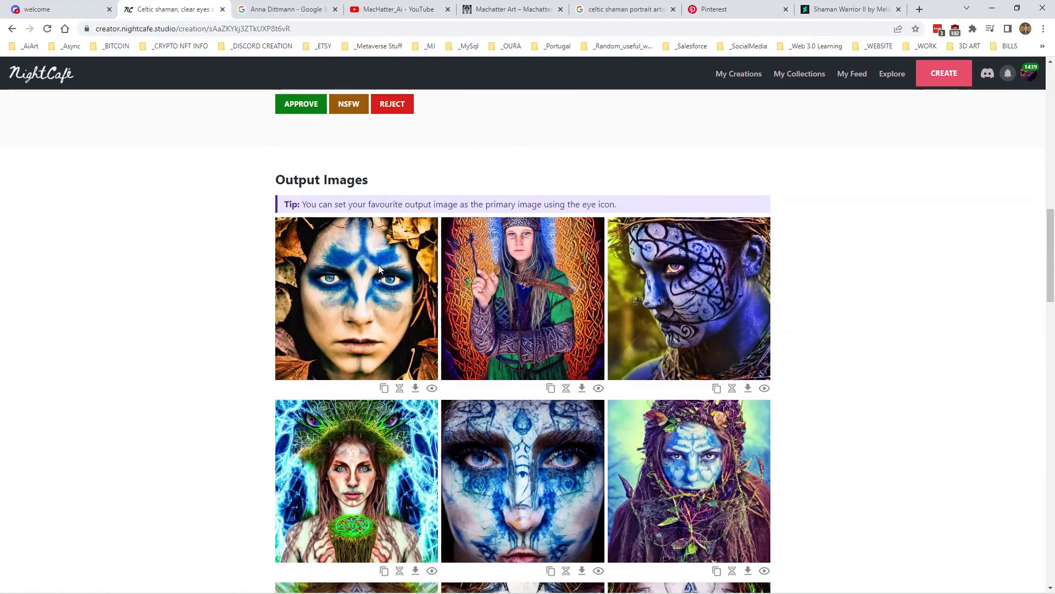
{"action": "scroll", "coordinate": [477, 248], "scroll_direction": "down", "scroll_amount": 4}
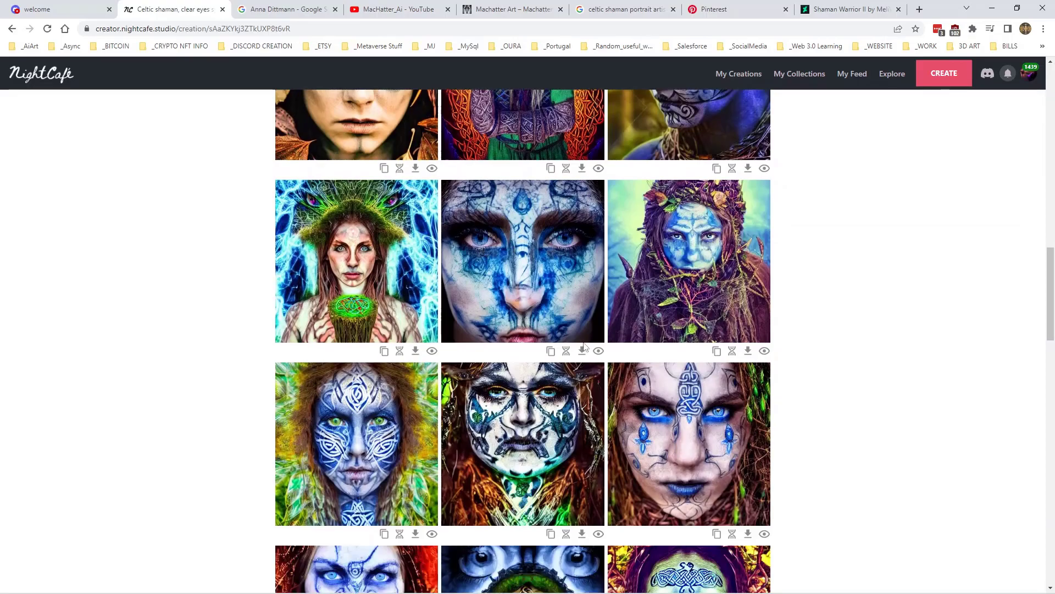
{"action": "scroll", "coordinate": [593, 330], "scroll_direction": "up", "scroll_amount": 15}
{"action": "scroll", "coordinate": [593, 292], "scroll_direction": "up", "scroll_amount": 3}
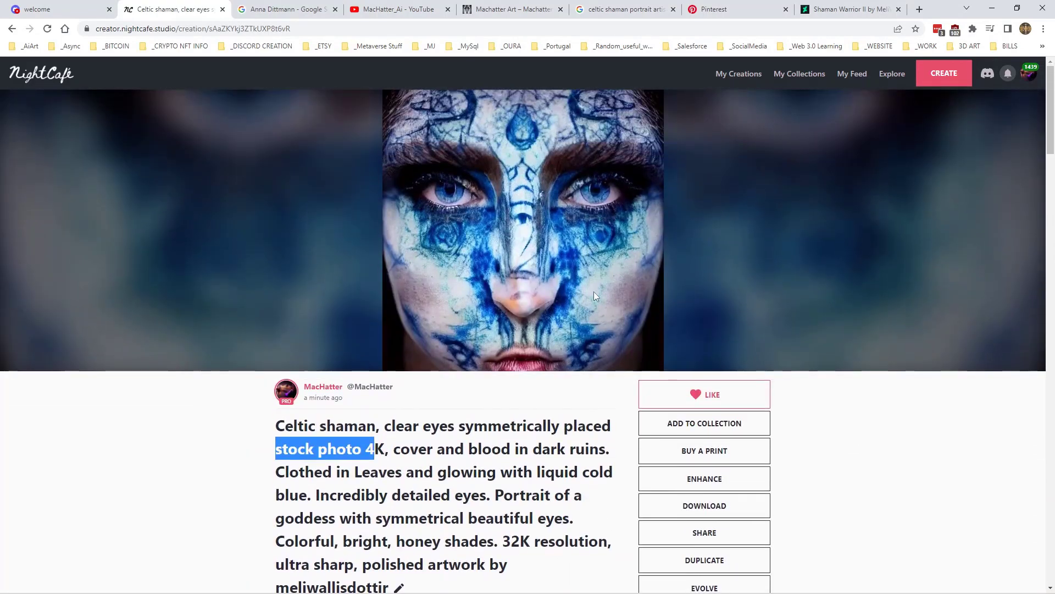
Browse the 16 output portraits, then go to My Creations.
{"action": "scroll", "coordinate": [594, 292], "scroll_direction": "down", "scroll_amount": 6}
{"action": "scroll", "coordinate": [596, 297], "scroll_direction": "down", "scroll_amount": 15}
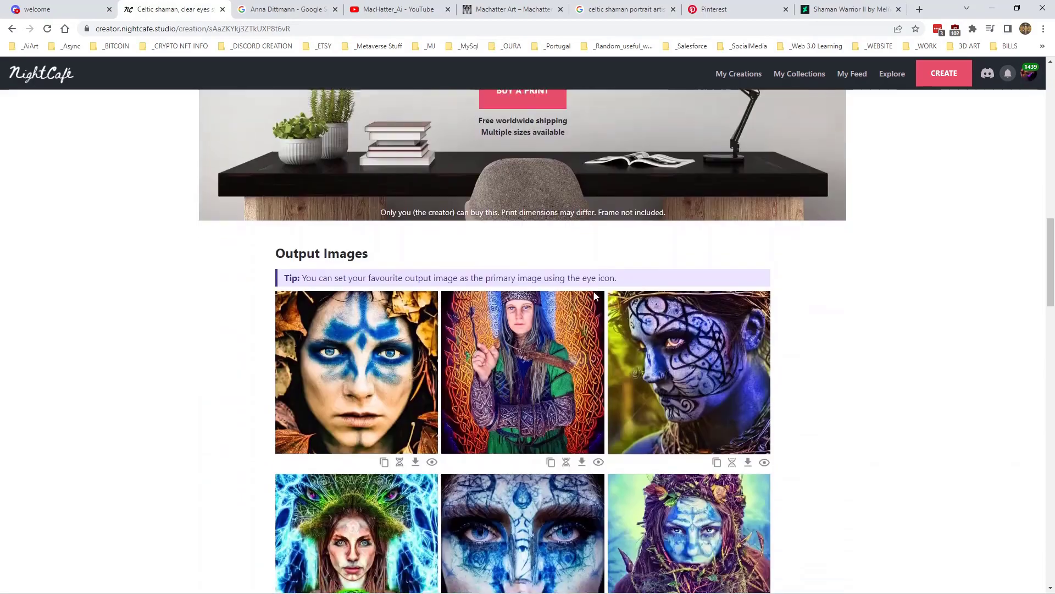
{"action": "scroll", "coordinate": [373, 240], "scroll_direction": "down", "scroll_amount": 5}
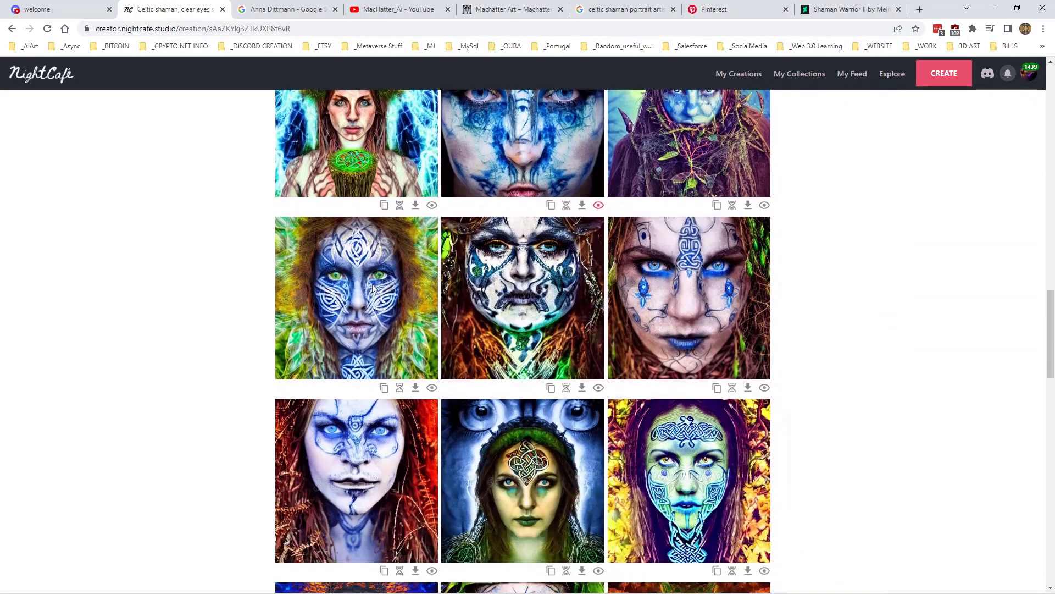
{"action": "scroll", "coordinate": [761, 306], "scroll_direction": "down", "scroll_amount": 4}
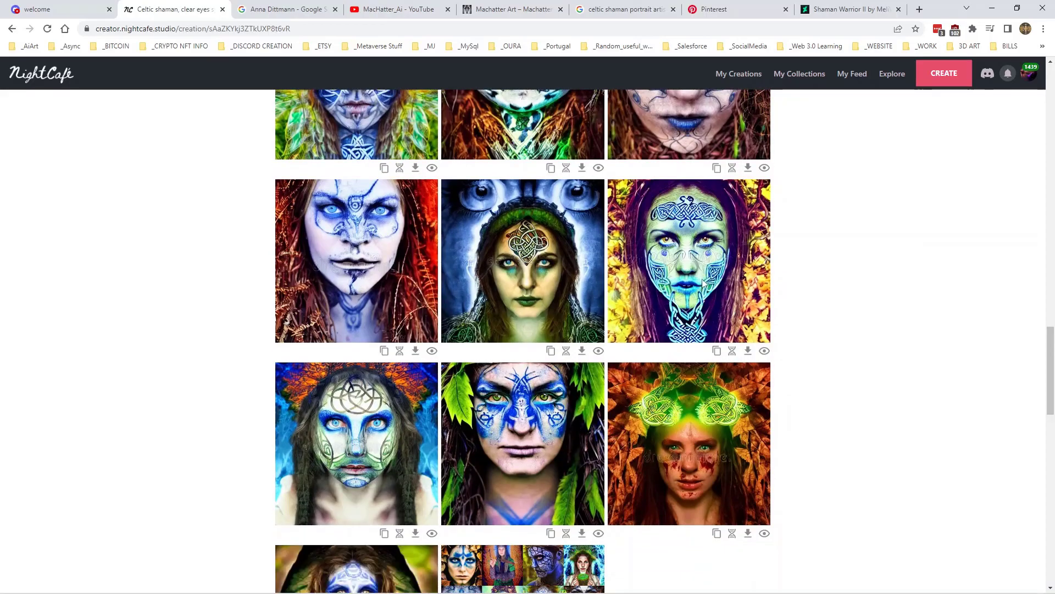
{"action": "scroll", "coordinate": [433, 354], "scroll_direction": "up", "scroll_amount": 4}
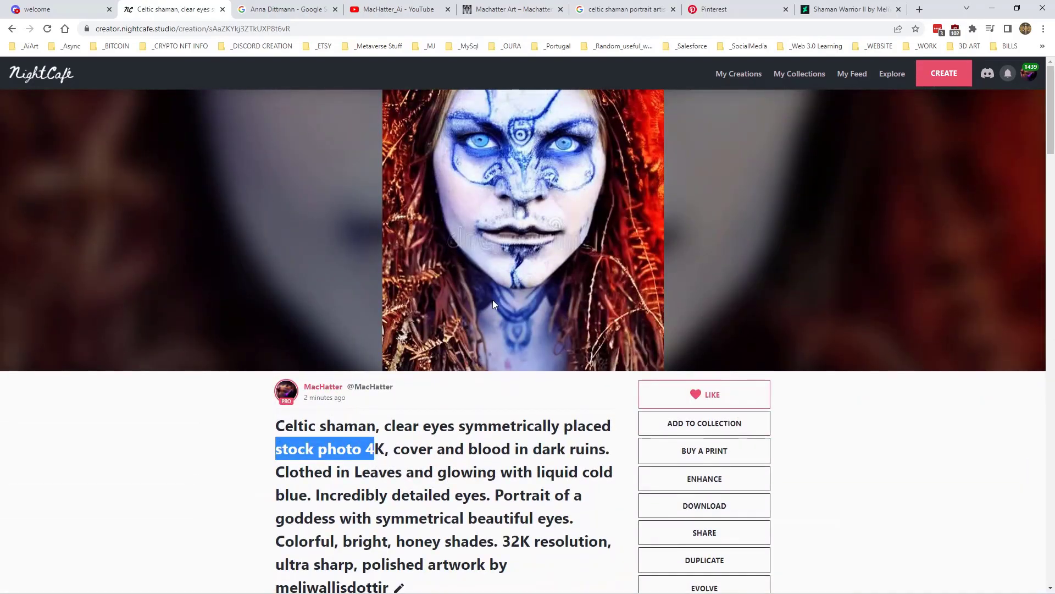
{"action": "scroll", "coordinate": [492, 299], "scroll_direction": "down", "scroll_amount": 20}
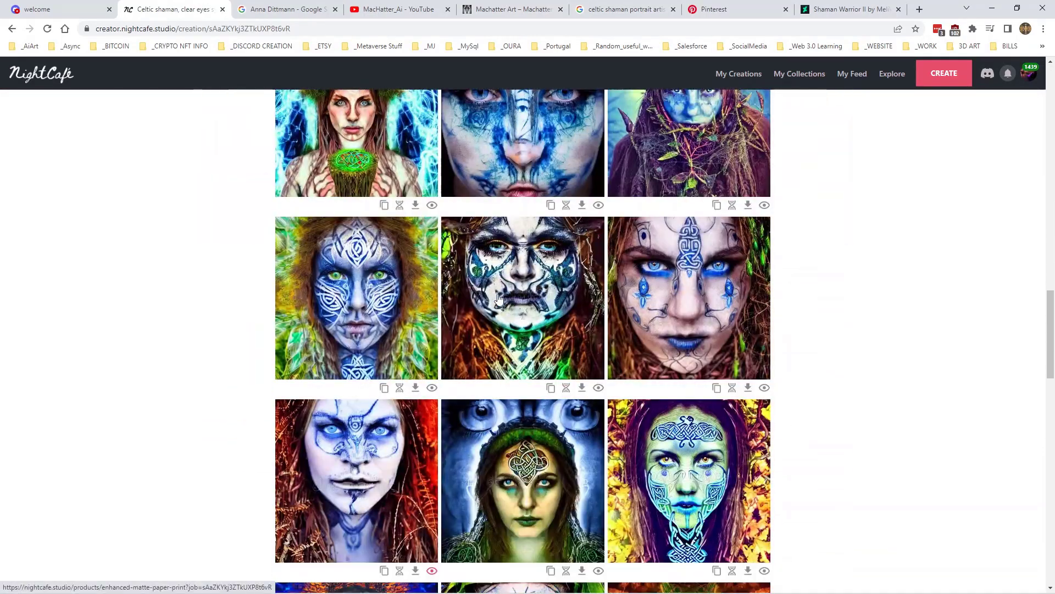
{"action": "scroll", "coordinate": [713, 323], "scroll_direction": "down", "scroll_amount": 5}
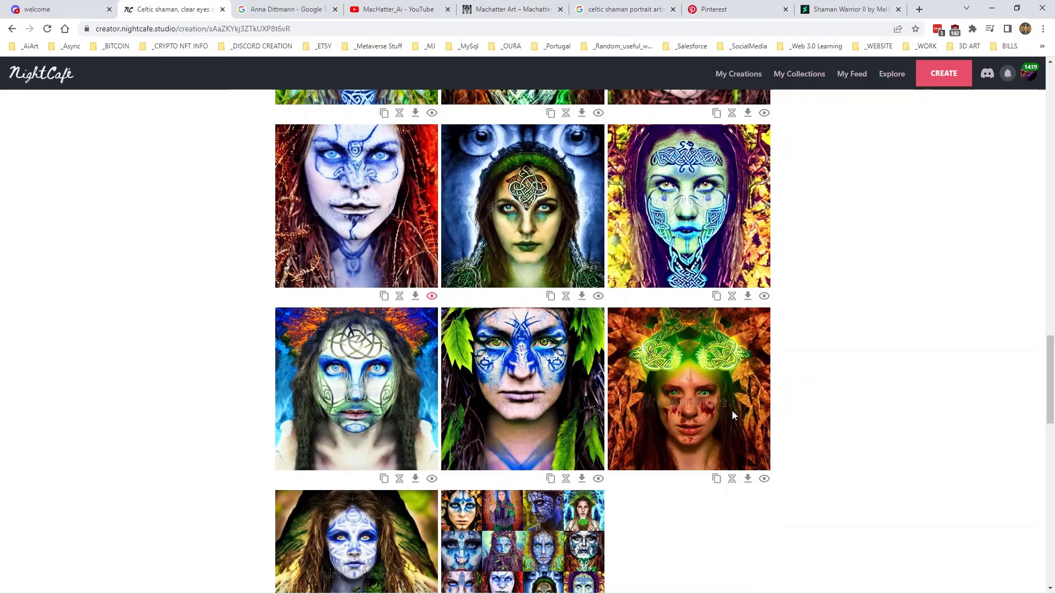
{"action": "scroll", "coordinate": [456, 381], "scroll_direction": "down", "scroll_amount": 4}
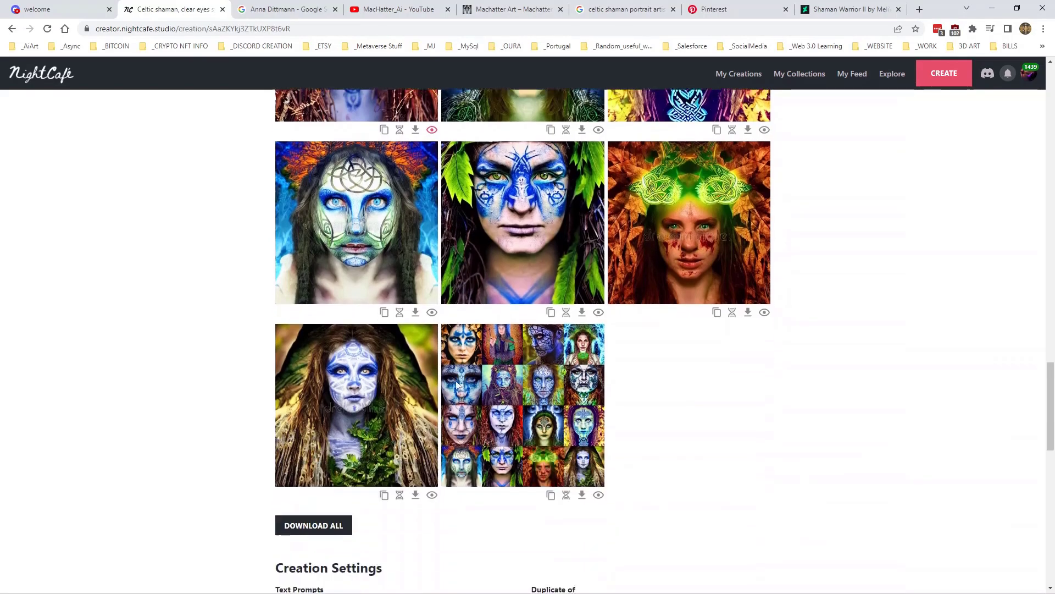
{"action": "scroll", "coordinate": [393, 354], "scroll_direction": "up", "scroll_amount": 20}
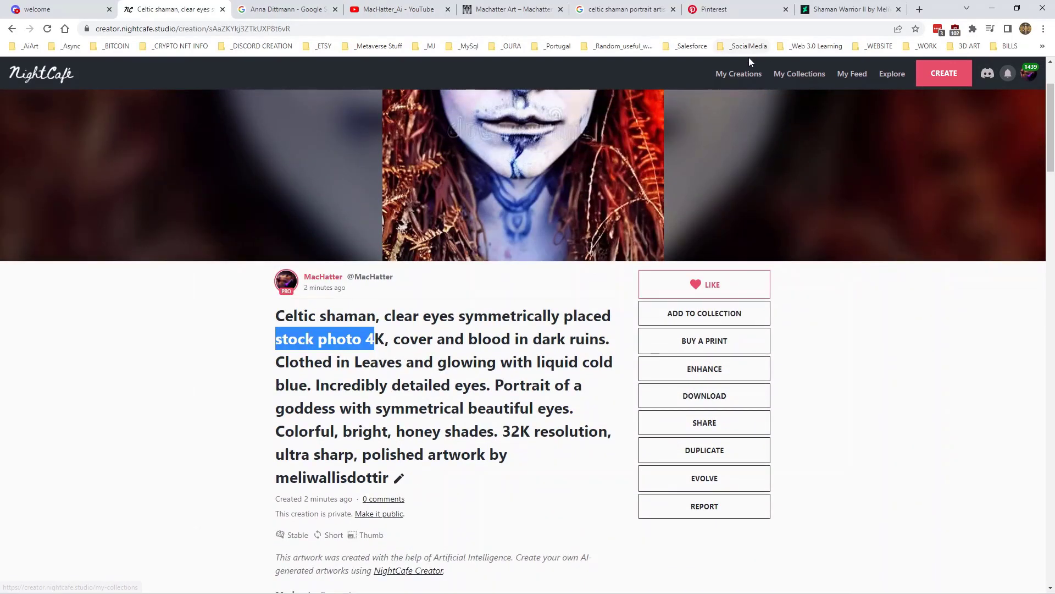
{"action": "left_click", "coordinate": [738, 74]}
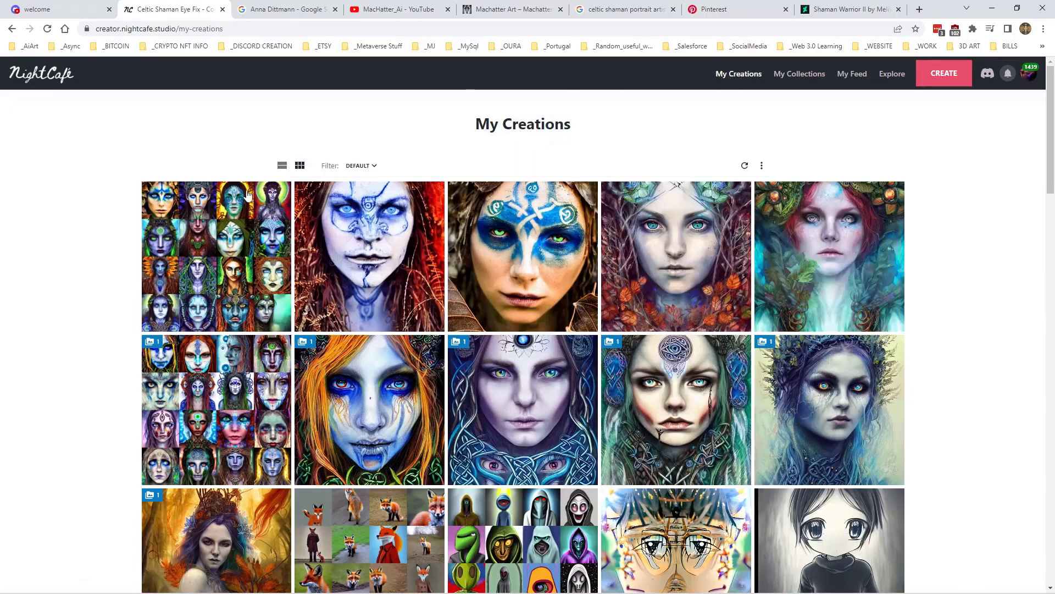
Open the newest Celtic shaman creation and highlight 'photorealistic, hyperrealism' in its prompt.
{"action": "left_click", "coordinate": [212, 213]}
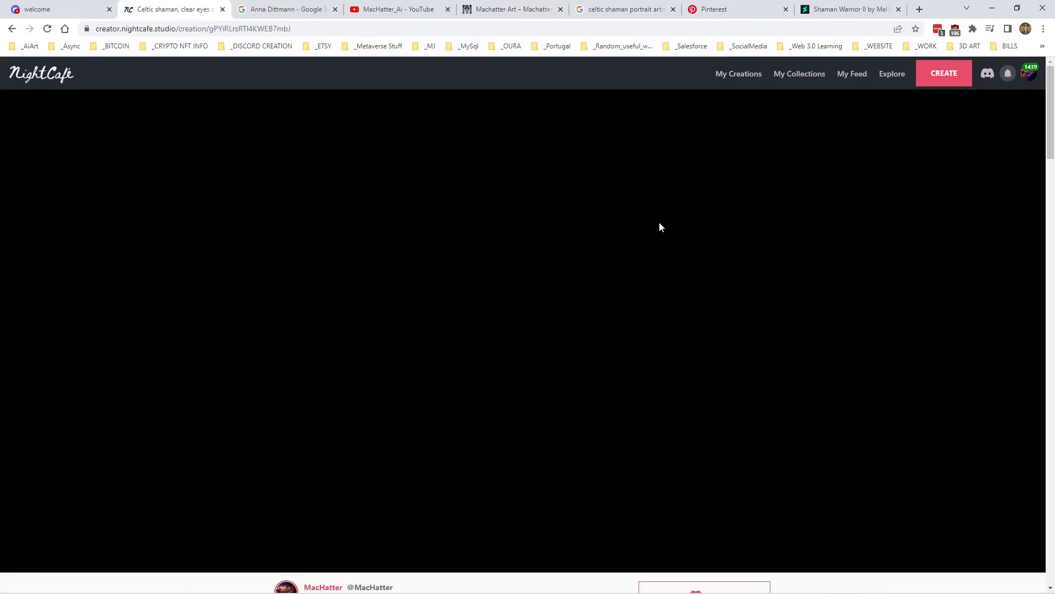
{"action": "scroll", "coordinate": [517, 260], "scroll_direction": "down", "scroll_amount": 6}
{"action": "scroll", "coordinate": [517, 260], "scroll_direction": "down", "scroll_amount": 3}
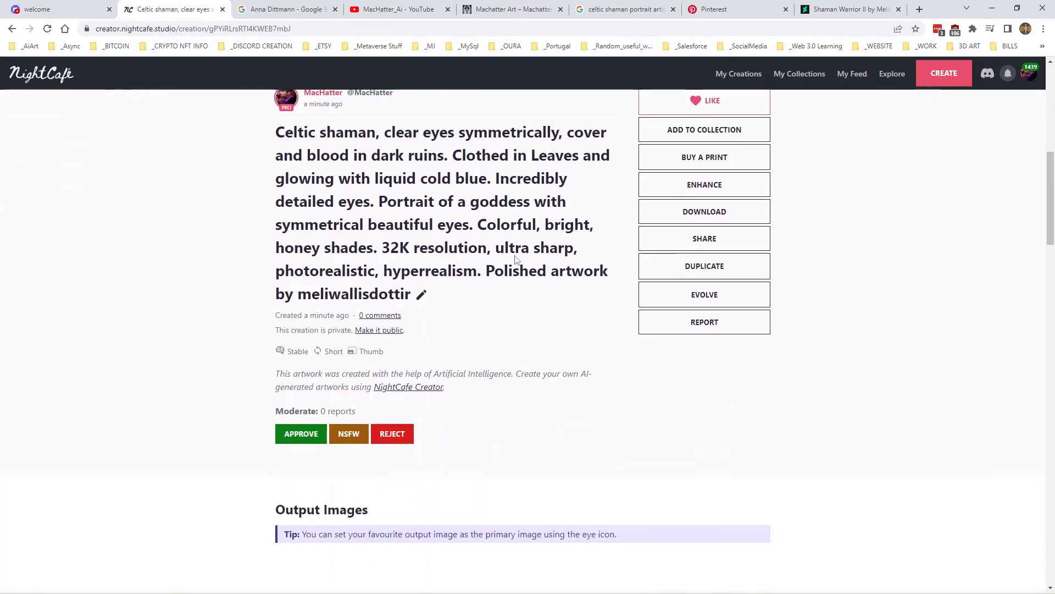
{"action": "scroll", "coordinate": [516, 254], "scroll_direction": "up", "scroll_amount": 1}
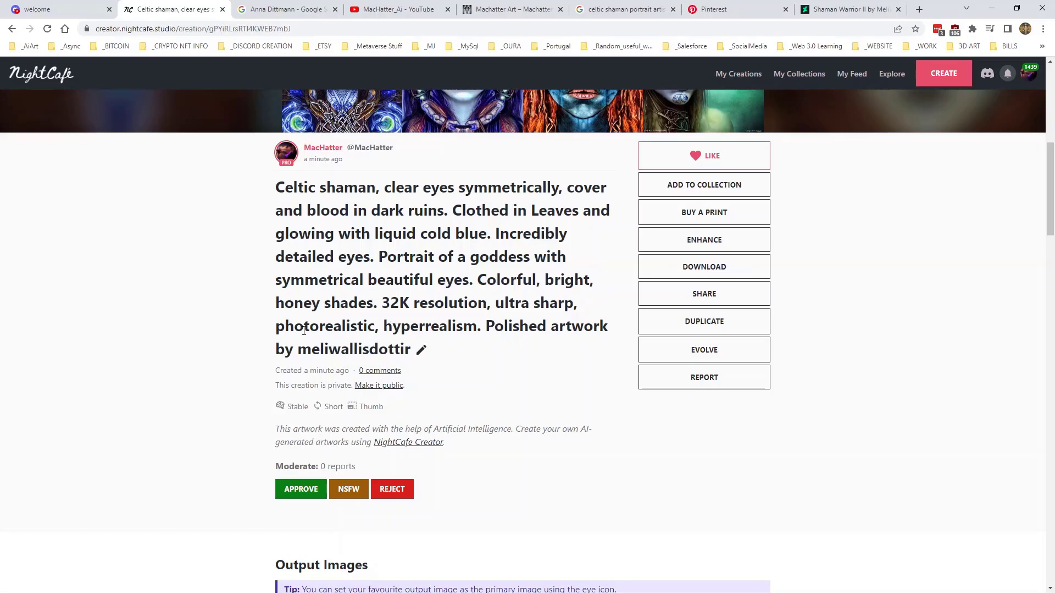
{"action": "left_click_drag", "start_coordinate": [283, 325], "coordinate": [365, 325]}
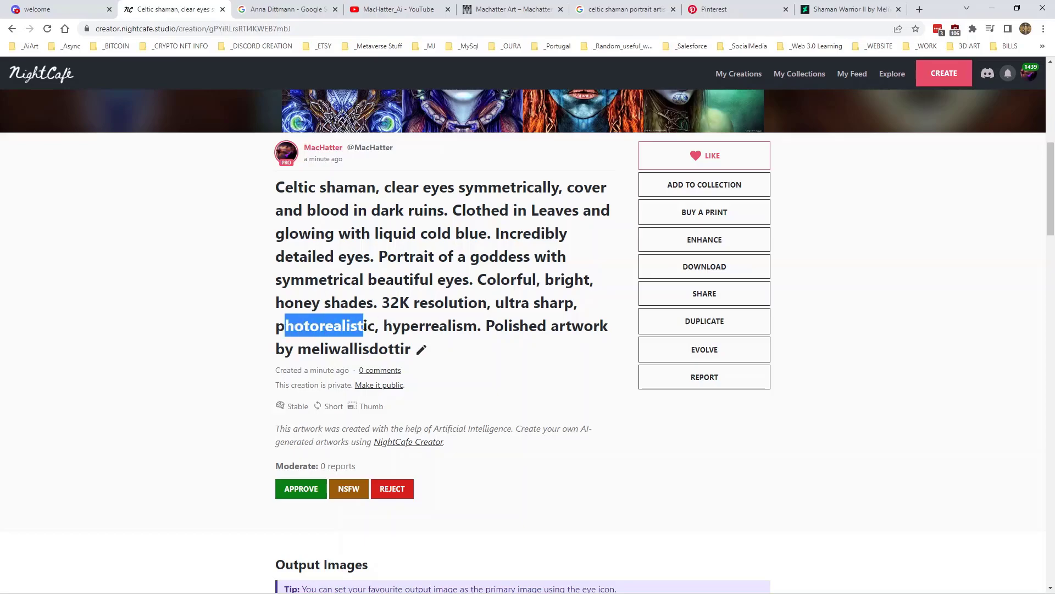
{"action": "left_click", "coordinate": [460, 317]}
{"action": "left_click_drag", "start_coordinate": [276, 328], "coordinate": [468, 326]}
{"action": "scroll", "coordinate": [466, 348], "scroll_direction": "up", "scroll_amount": 7}
{"action": "scroll", "coordinate": [468, 337], "scroll_direction": "down", "scroll_amount": 13}
{"action": "scroll", "coordinate": [469, 337], "scroll_direction": "down", "scroll_amount": 4}
{"action": "scroll", "coordinate": [438, 274], "scroll_direction": "up", "scroll_amount": 2}
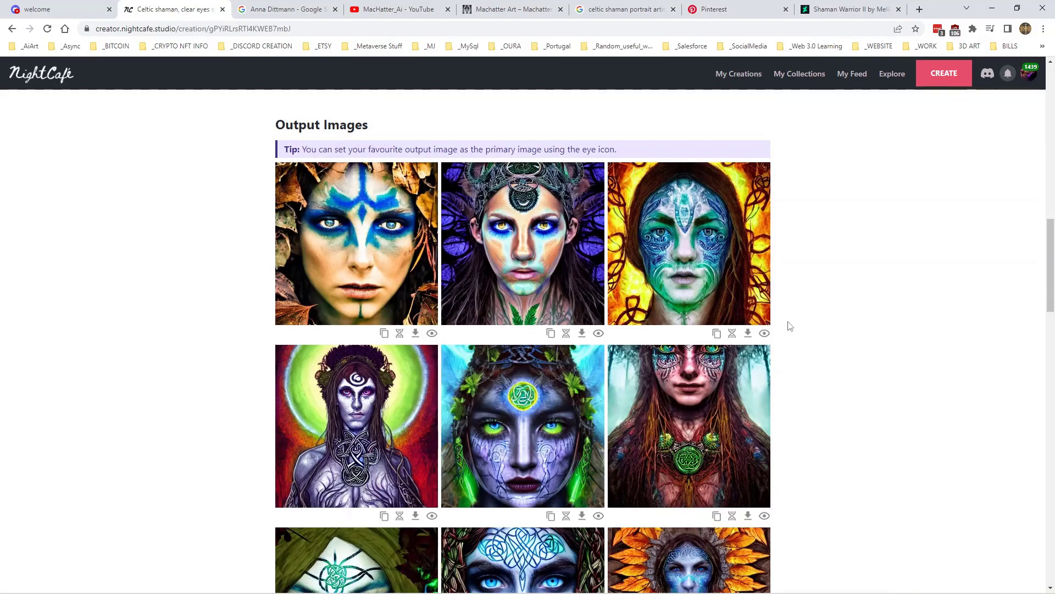
Make the copper-knotwork portrait the creation's main image.
{"action": "scroll", "coordinate": [805, 324], "scroll_direction": "down", "scroll_amount": 2}
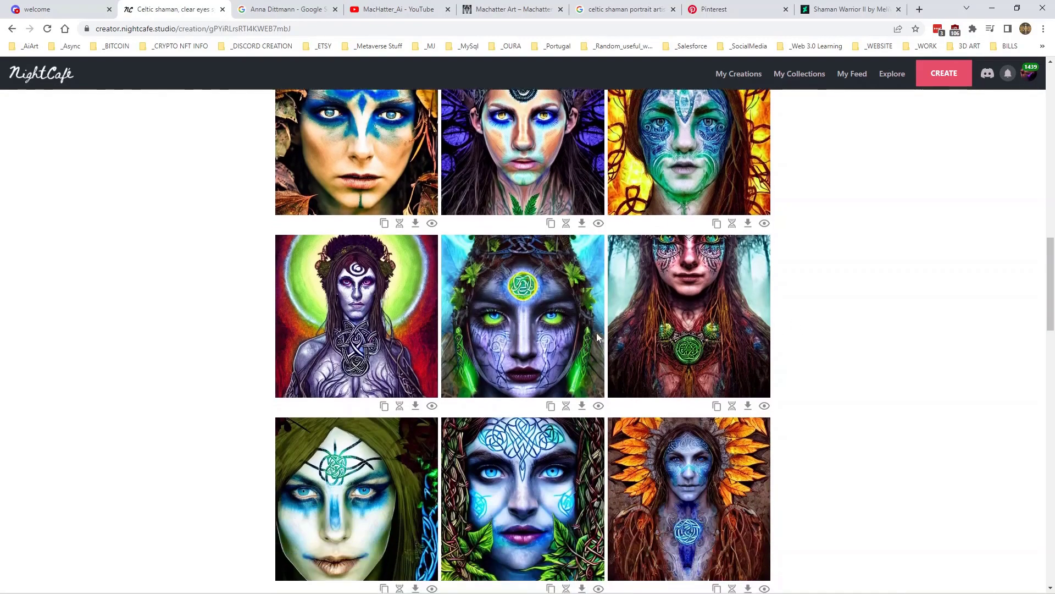
{"action": "scroll", "coordinate": [541, 326], "scroll_direction": "down", "scroll_amount": 3}
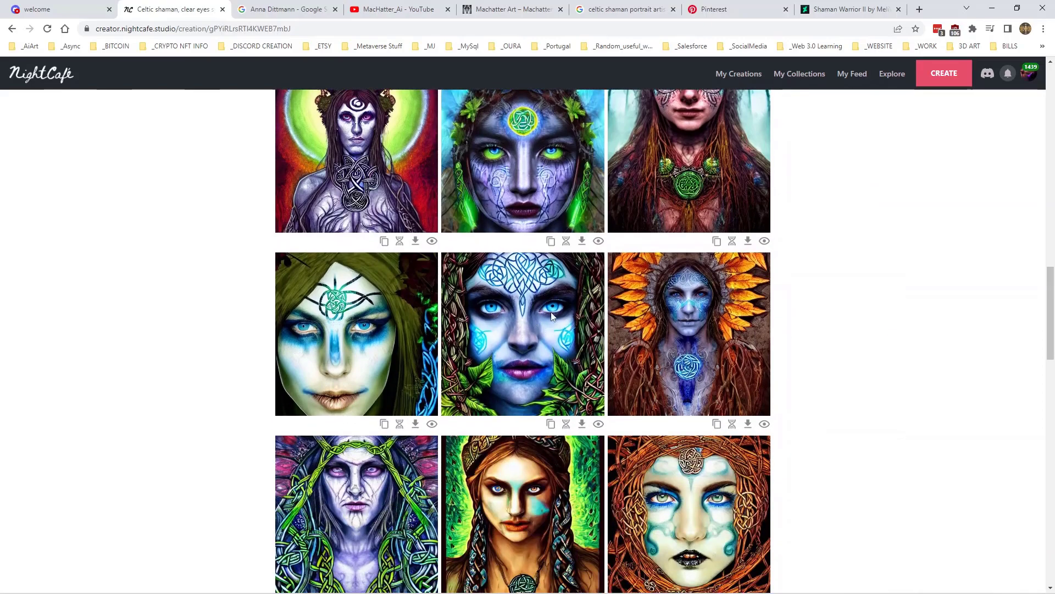
{"action": "scroll", "coordinate": [467, 321], "scroll_direction": "down", "scroll_amount": 4}
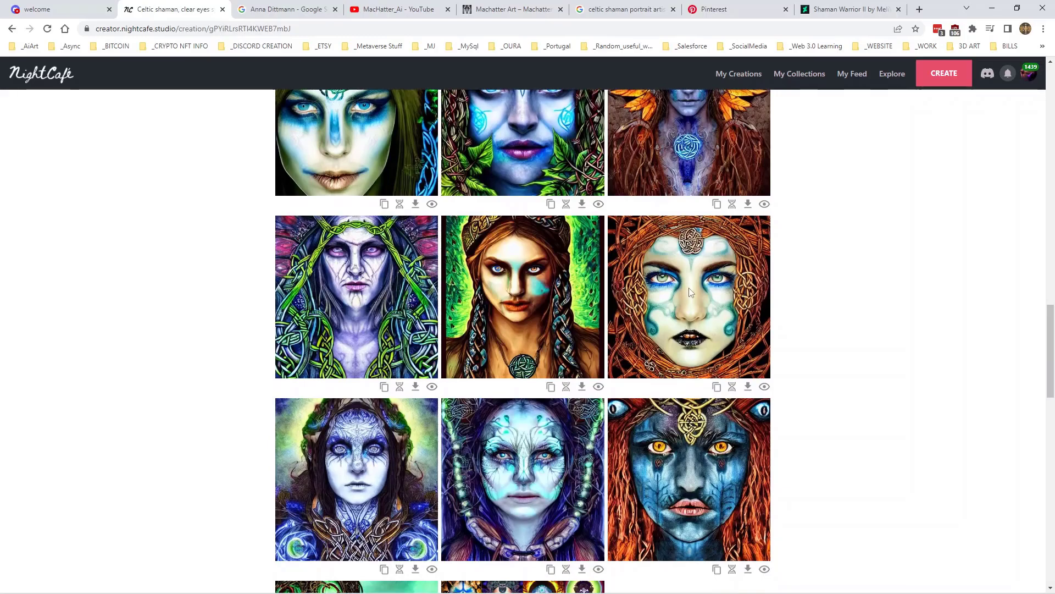
{"action": "left_click", "coordinate": [765, 386]}
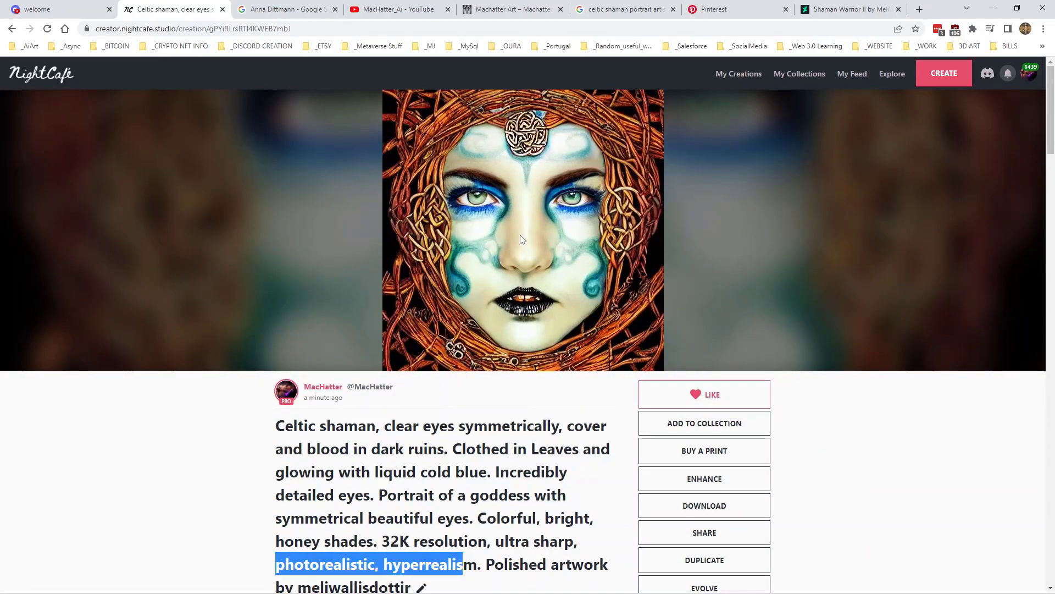
Deselect the prompt text and scroll back through the output portraits.
{"action": "scroll", "coordinate": [547, 281], "scroll_direction": "down", "scroll_amount": 20}
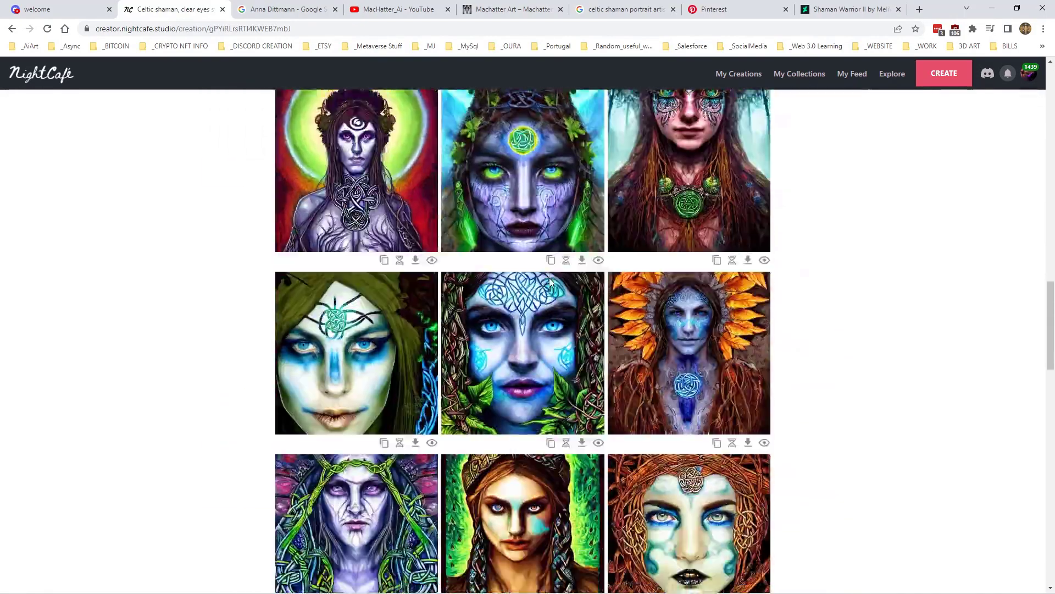
{"action": "scroll", "coordinate": [551, 281], "scroll_direction": "down", "scroll_amount": 5}
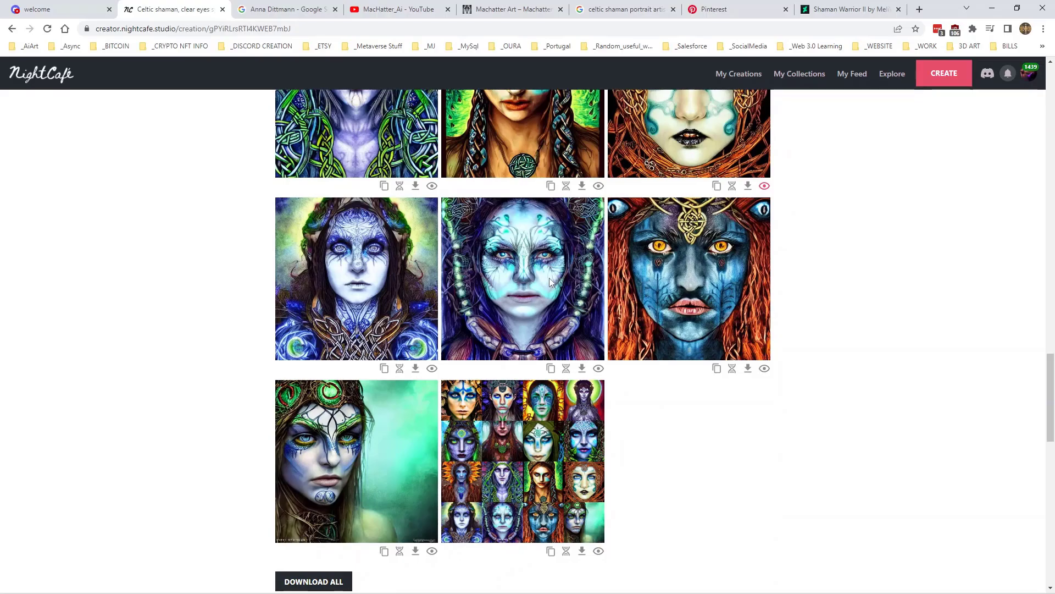
{"action": "scroll", "coordinate": [551, 282], "scroll_direction": "up", "scroll_amount": 20}
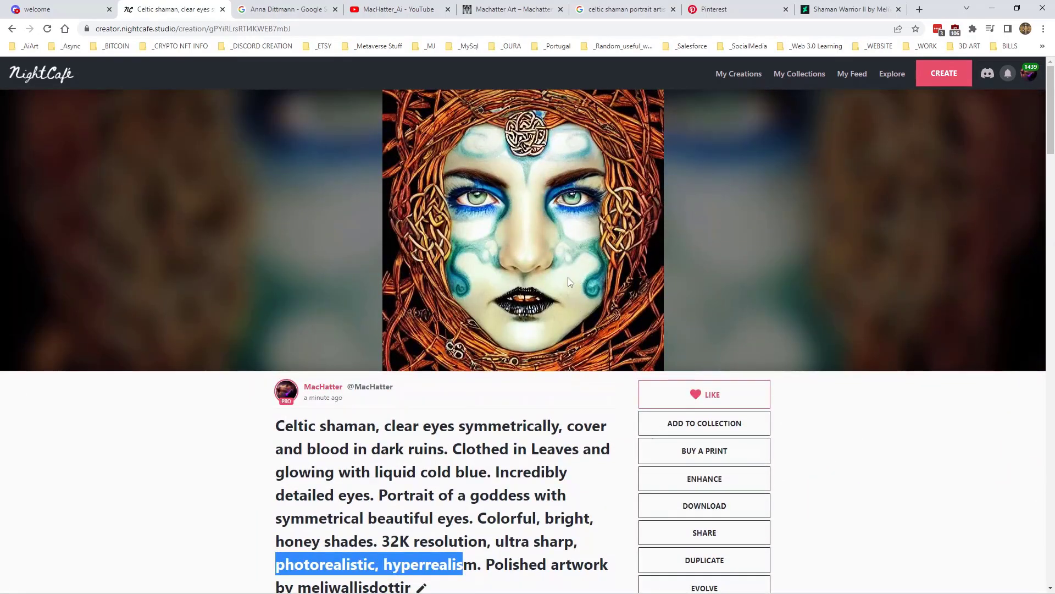
{"action": "scroll", "coordinate": [705, 318], "scroll_direction": "down", "scroll_amount": 2}
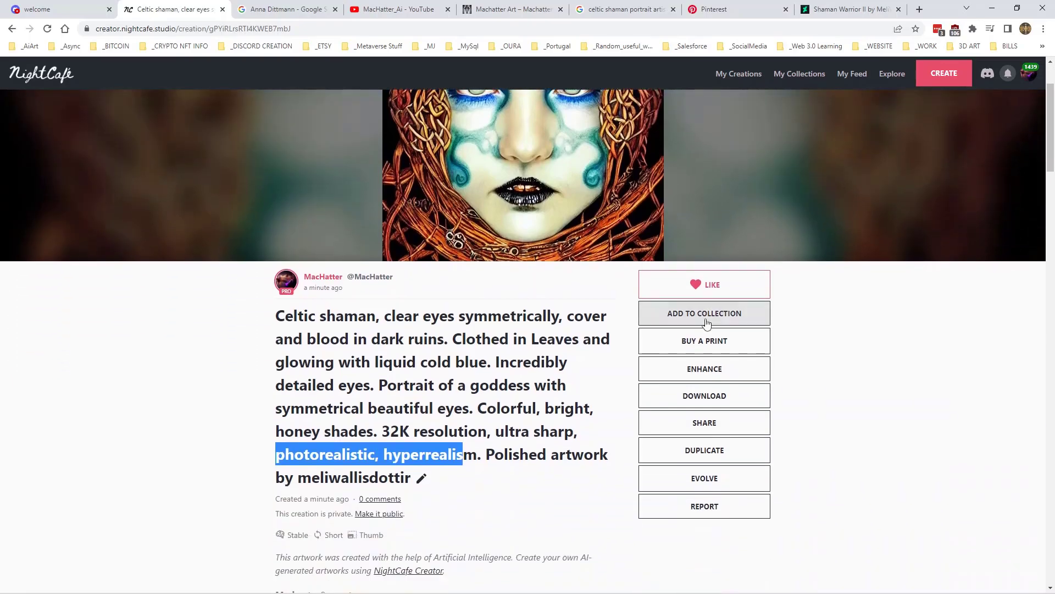
{"action": "left_click", "coordinate": [521, 376]}
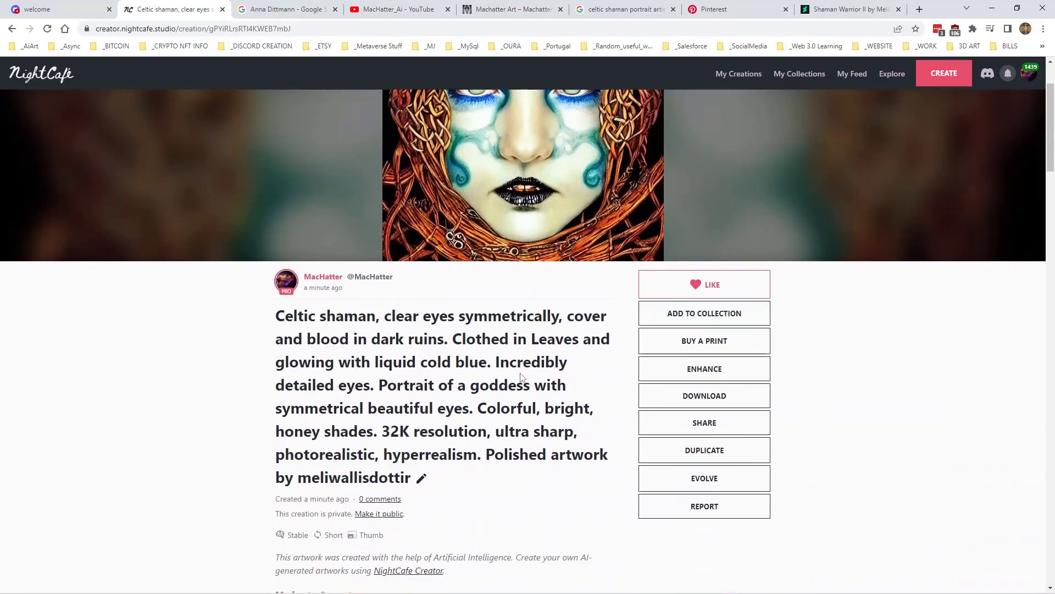
{"action": "scroll", "coordinate": [521, 376], "scroll_direction": "down", "scroll_amount": 17}
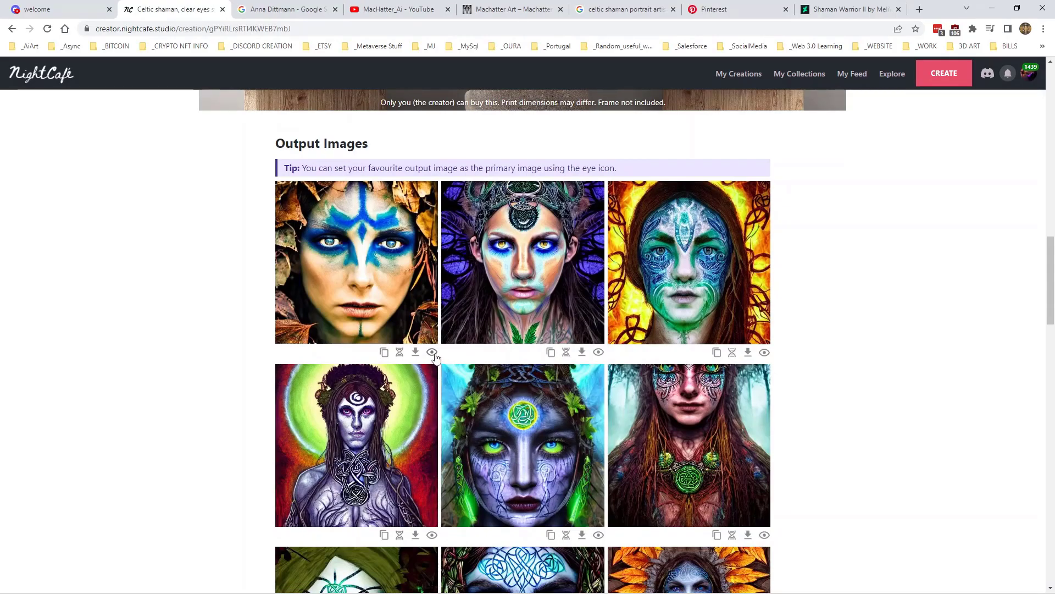
{"action": "scroll", "coordinate": [563, 401], "scroll_direction": "up", "scroll_amount": 9}
{"action": "scroll", "coordinate": [585, 388], "scroll_direction": "up", "scroll_amount": 9}
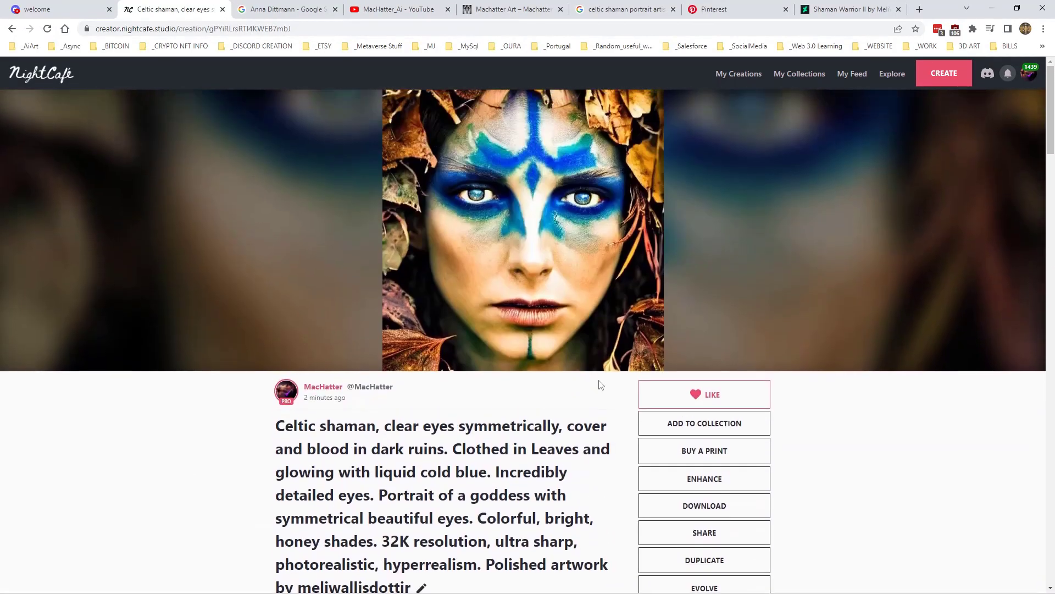